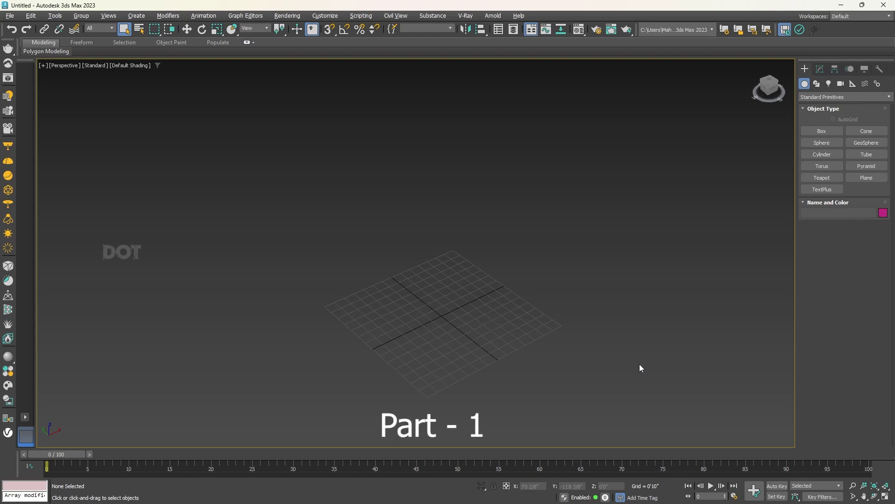
Drag out a large Standard Primitives plane on the grid
{"action": "mouse_move", "coordinate": [547, 343]}
{"action": "middle_mouse_down", "text": "alt"}
{"action": "mouse_move", "coordinate": [534, 333]}
{"action": "mouse_move", "coordinate": [525, 346]}
{"action": "middle_mouse_up", "text": "alt"}
{"action": "scroll", "coordinate": [396, 345], "scroll_direction": "up", "scroll_amount": 3}
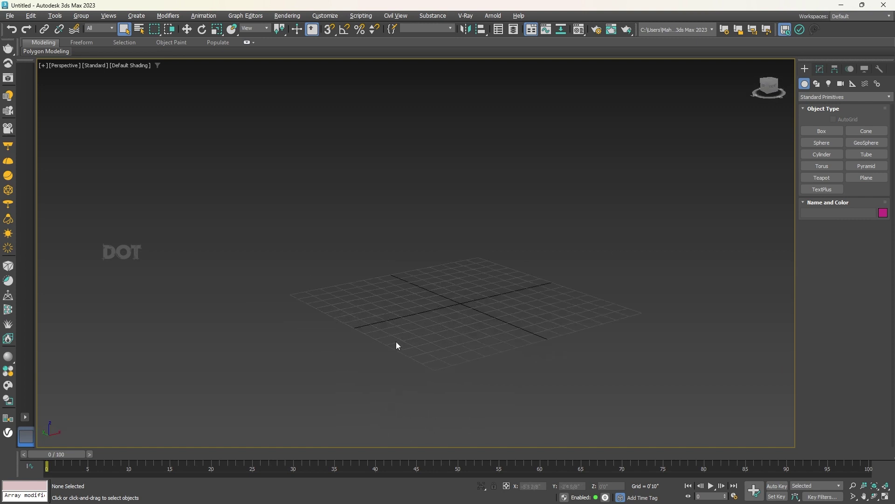
{"action": "scroll", "coordinate": [396, 346], "scroll_direction": "down", "scroll_amount": 2}
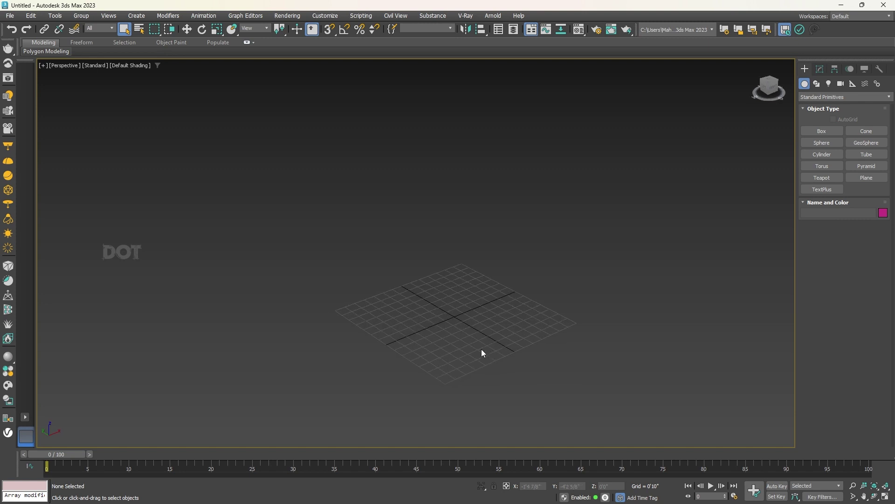
{"action": "left_click", "coordinate": [866, 178]}
{"action": "left_click_drag", "start_coordinate": [305, 321], "coordinate": [297, 302]}
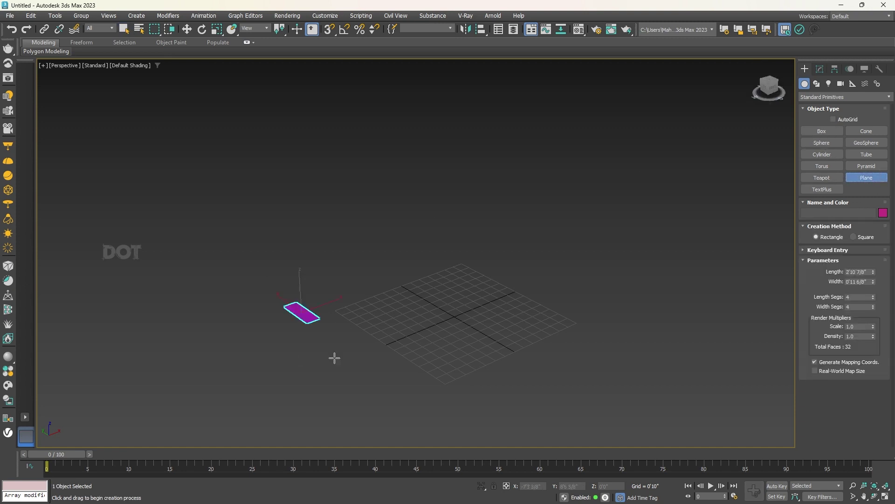
{"action": "left_click_drag", "start_coordinate": [335, 358], "coordinate": [734, 368]}
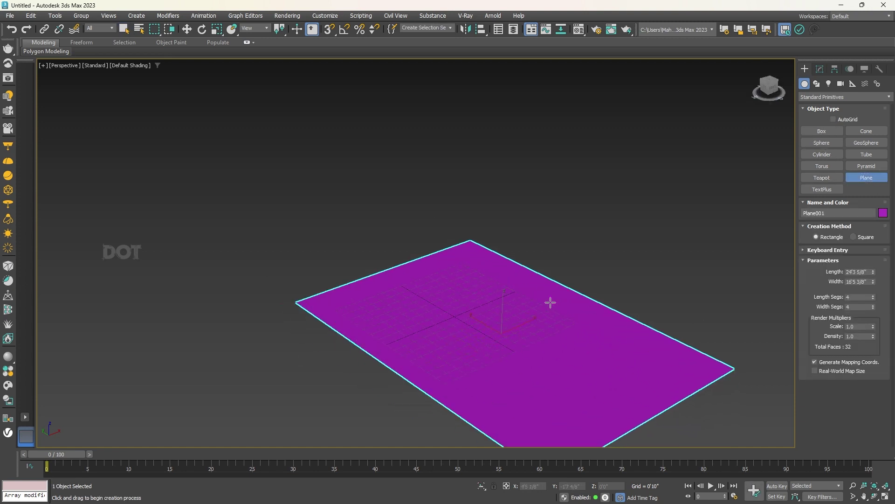
{"action": "right_click", "coordinate": [550, 303]}
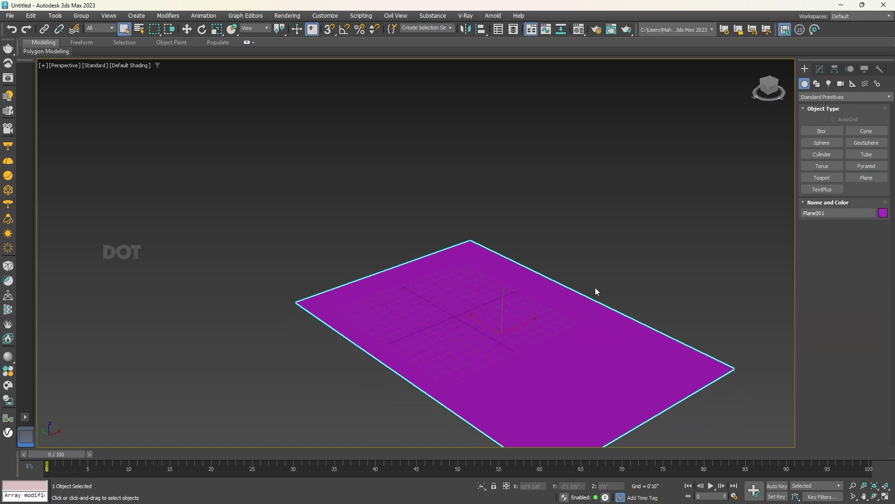
Set the plane's length to 21'0" and width to 11'0"
{"action": "left_click", "coordinate": [820, 69]}
{"action": "left_click_drag", "start_coordinate": [872, 210], "coordinate": [872, 215]}
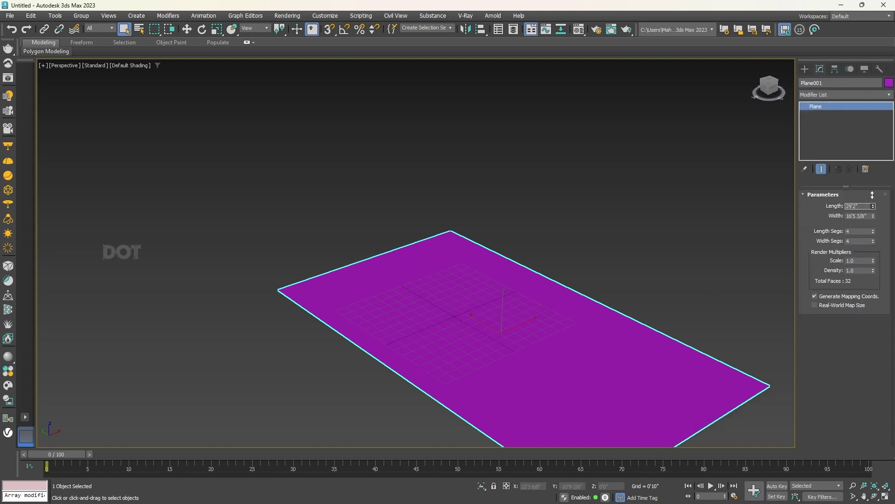
{"action": "left_click", "coordinate": [855, 206]}
{"action": "type", "text": "21"}
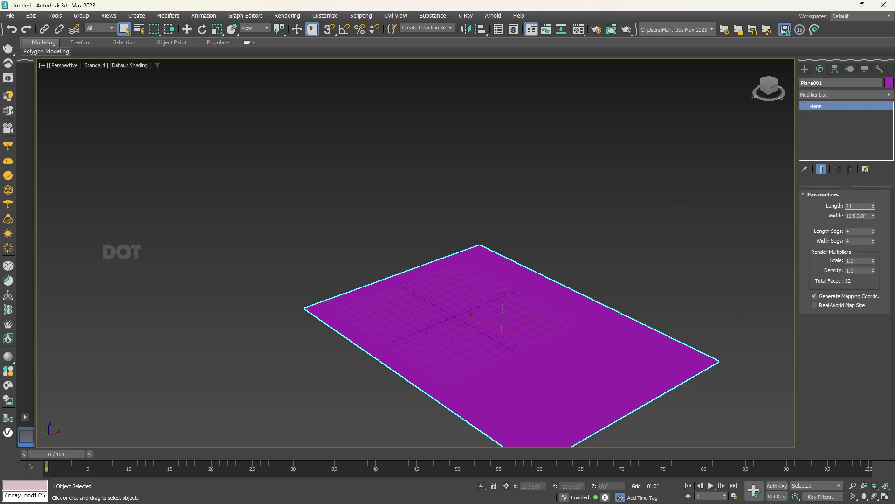
{"action": "key", "text": "Return"}
{"action": "left_click", "coordinate": [856, 216]}
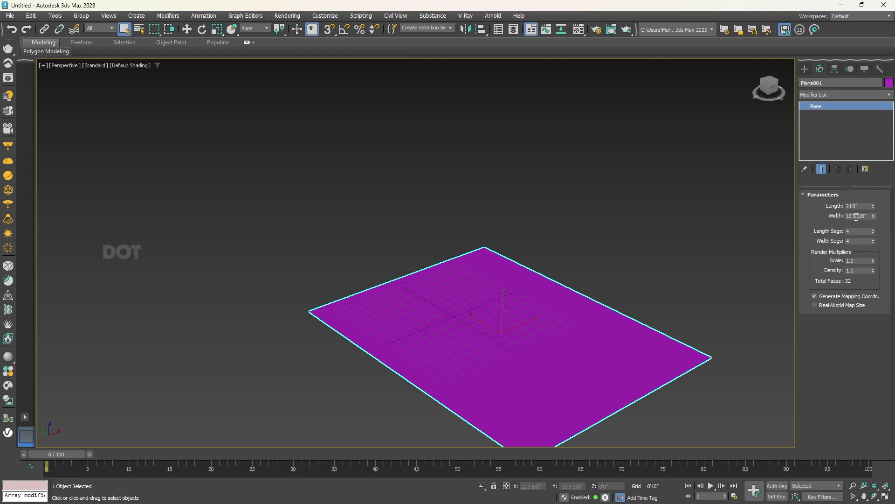
{"action": "type", "text": "11"}
{"action": "key", "text": "Return"}
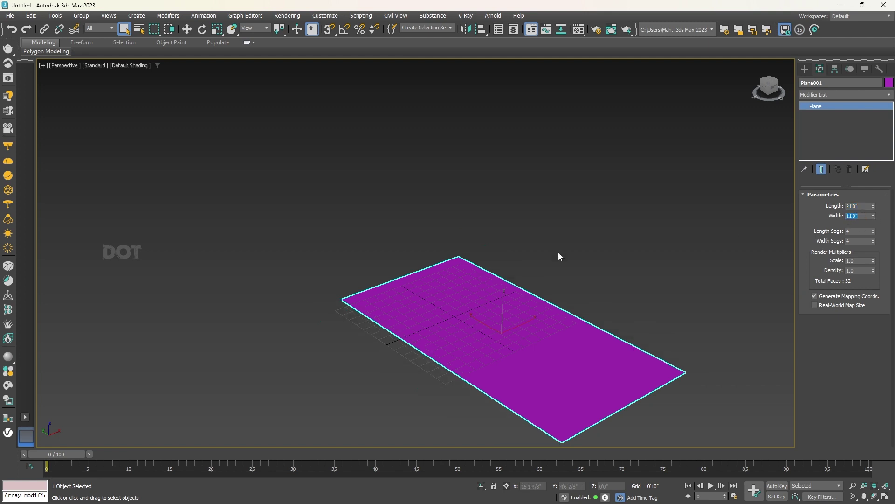
Correct the plane's size to 22'0" long and 12'0" wide
{"action": "mouse_move", "coordinate": [559, 257]}
{"action": "middle_mouse_down", "text": "alt"}
{"action": "mouse_move", "coordinate": [645, 290]}
{"action": "mouse_move", "coordinate": [582, 286]}
{"action": "mouse_move", "coordinate": [534, 317]}
{"action": "mouse_move", "coordinate": [469, 280]}
{"action": "mouse_move", "coordinate": [521, 309]}
{"action": "middle_mouse_up", "text": "alt"}
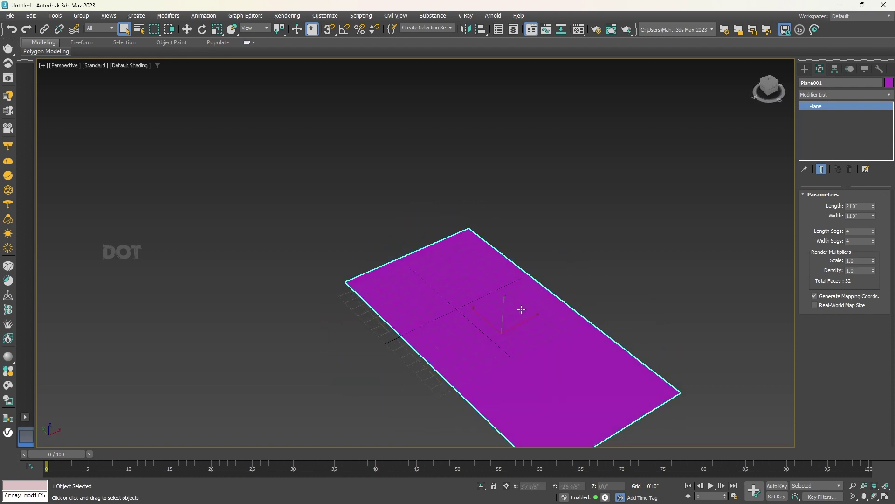
{"action": "double_click", "coordinate": [862, 207]}
{"action": "key", "text": "Tab"}
{"action": "type", "text": "2"}
{"action": "key", "text": "Return"}
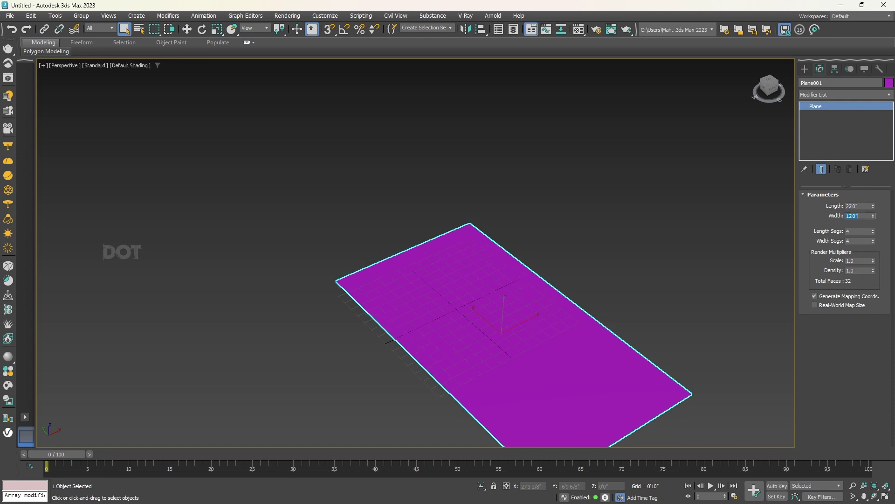
Turn on Edged Faces and reduce Plane001 to 1 length and 1 width segment
{"action": "left_click", "coordinate": [586, 269]}
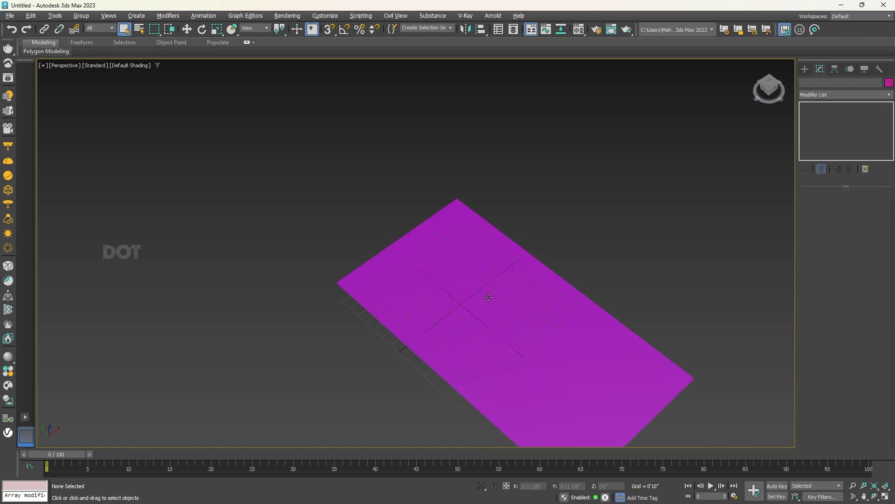
{"action": "middle_click_drag", "start_coordinate": [586, 268], "coordinate": [518, 295], "text": "alt"}
{"action": "key", "text": "F4"}
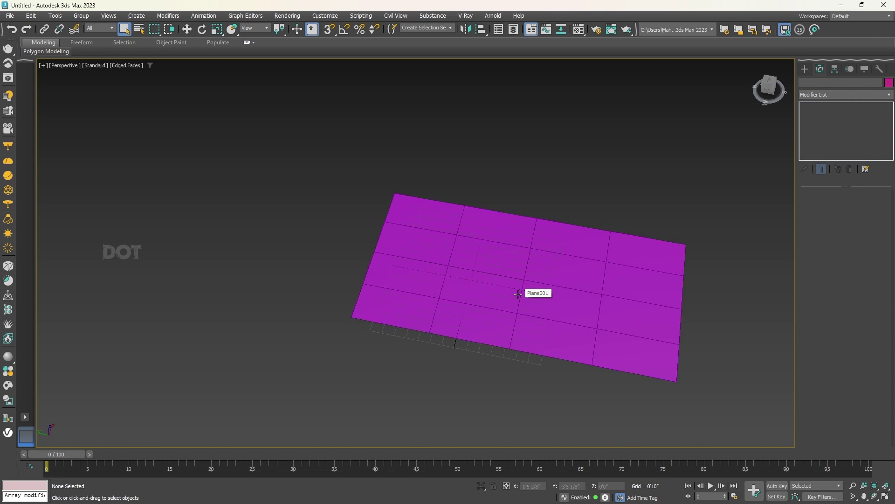
{"action": "left_click", "coordinate": [535, 297]}
{"action": "scroll", "coordinate": [507, 300], "scroll_direction": "up", "scroll_amount": 3}
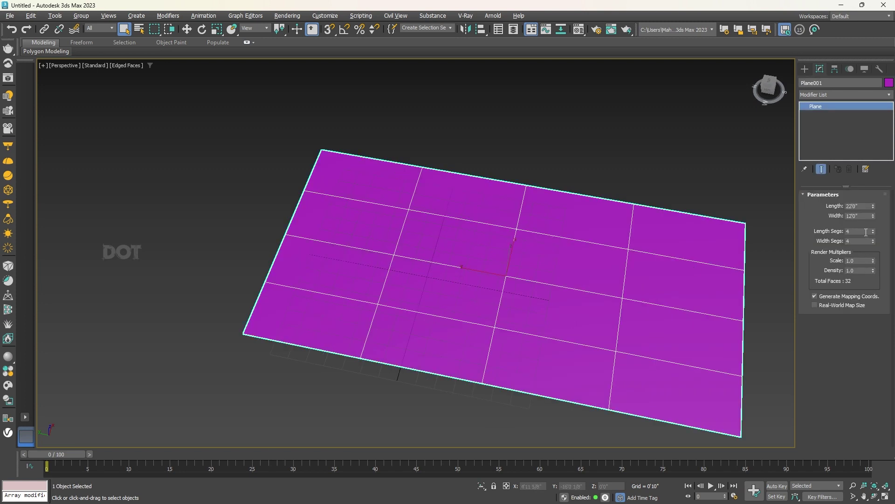
{"action": "right_click", "coordinate": [874, 232]}
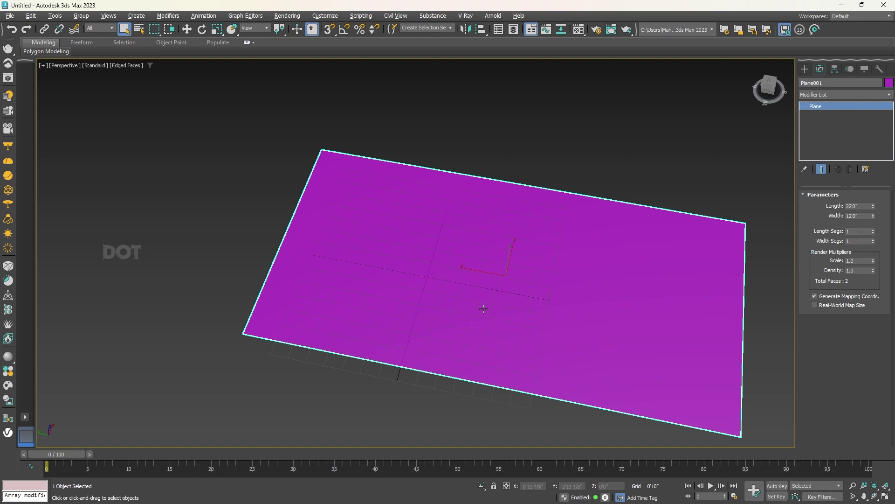
{"action": "right_click", "coordinate": [483, 270]}
{"action": "mouse_move", "coordinate": [521, 393]}
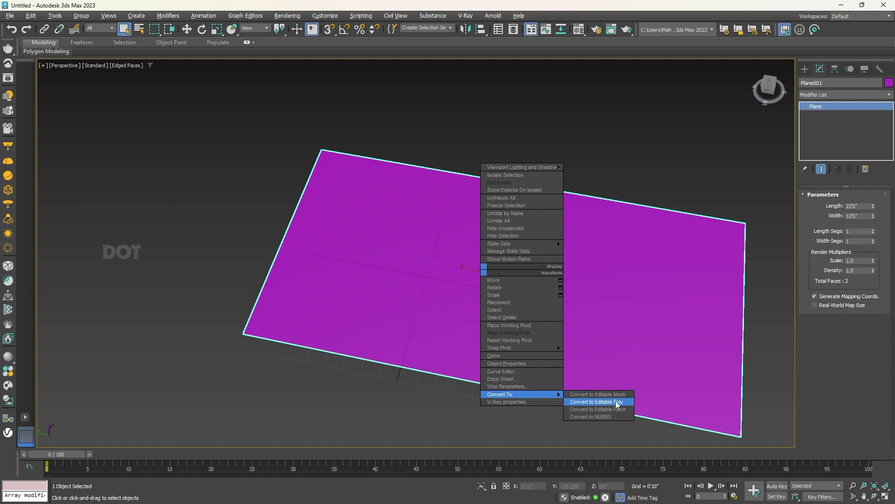
Convert Plane001 to Editable Poly and select its single polygon
{"action": "left_click", "coordinate": [618, 402]}
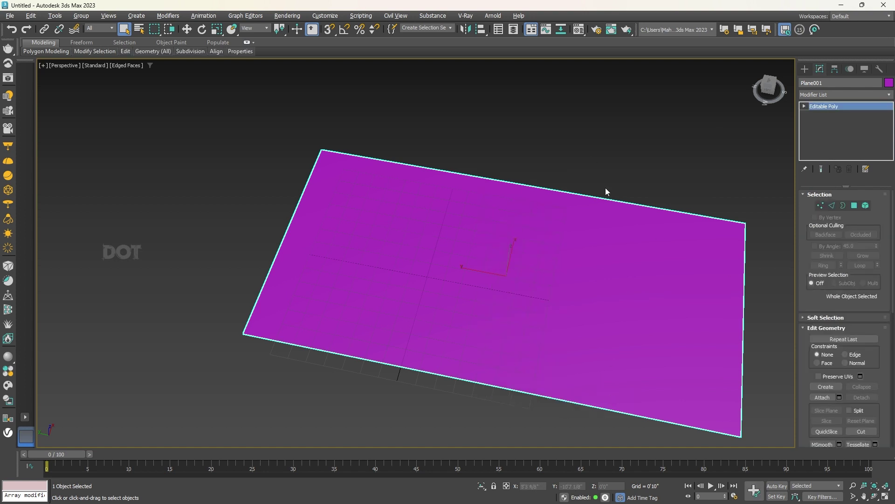
{"action": "left_click", "coordinate": [855, 206]}
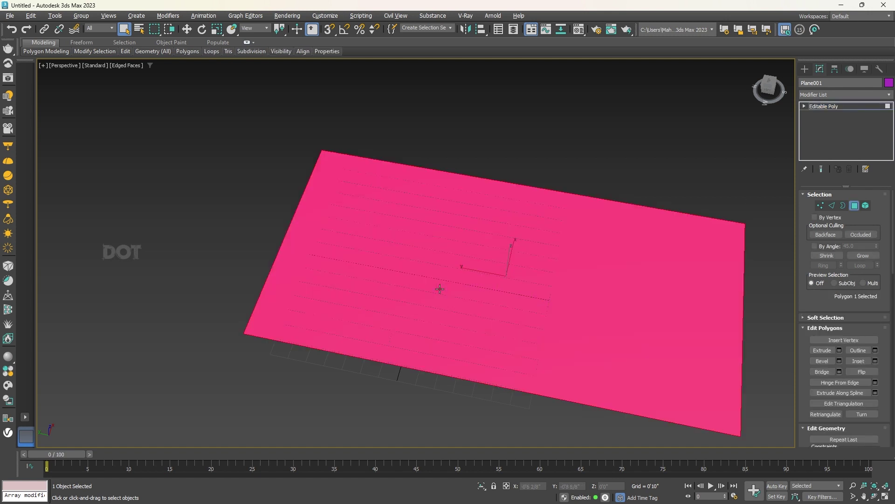
{"action": "left_click", "coordinate": [438, 289]}
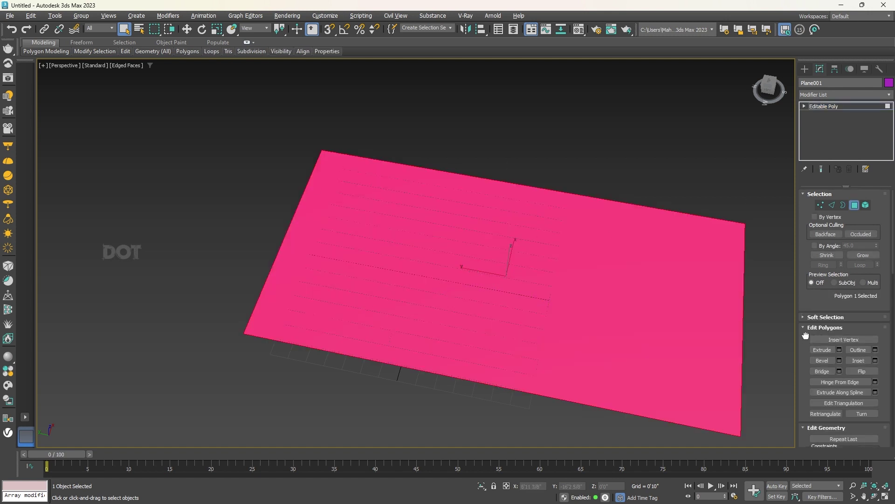
{"action": "scroll", "coordinate": [814, 296], "scroll_direction": "down", "scroll_amount": 2}
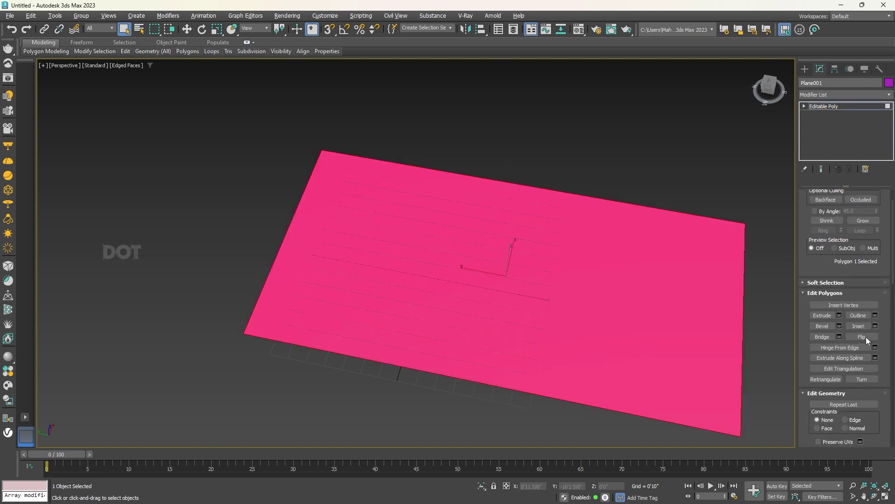
Inset the polygon by 0'4 3/8" to form a border strip
{"action": "left_click", "coordinate": [875, 326]}
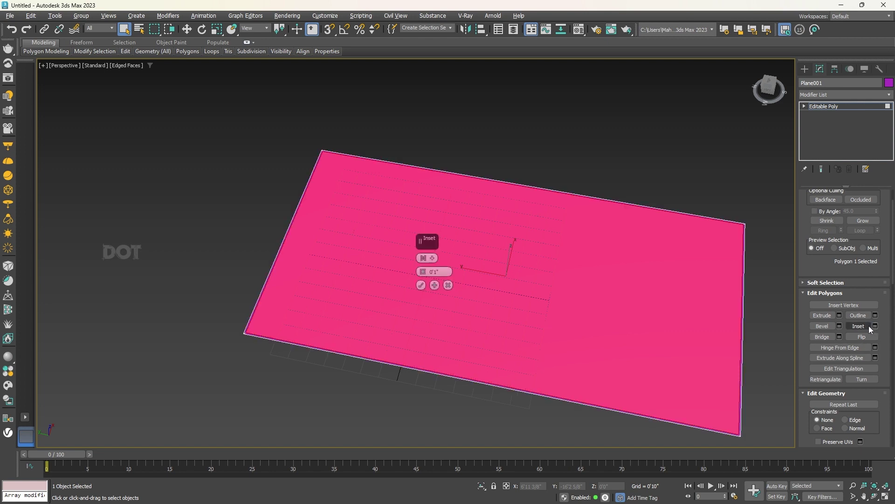
{"action": "mouse_move", "coordinate": [422, 271]}
{"action": "left_mouse_down"}
{"action": "mouse_move", "coordinate": [424, 251]}
{"action": "mouse_move", "coordinate": [427, 260]}
{"action": "left_mouse_up"}
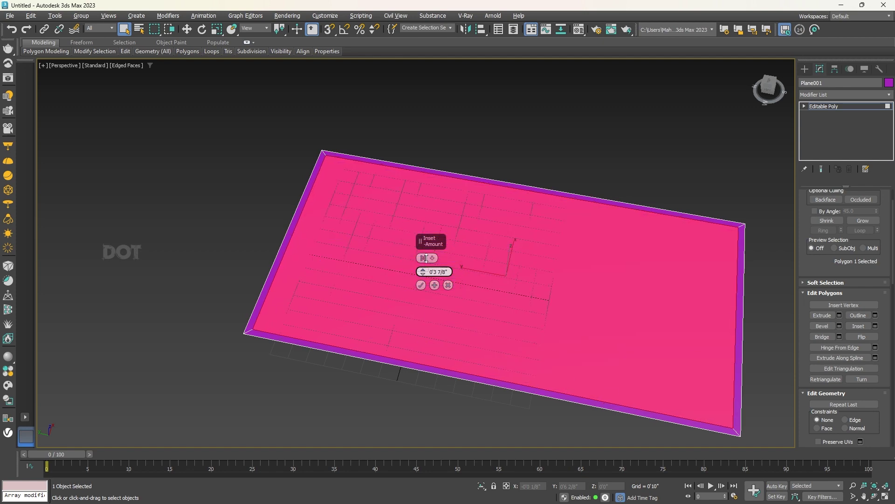
{"action": "left_click", "coordinate": [421, 285]}
{"action": "middle_click_drag", "start_coordinate": [386, 352], "coordinate": [485, 271], "text": "alt"}
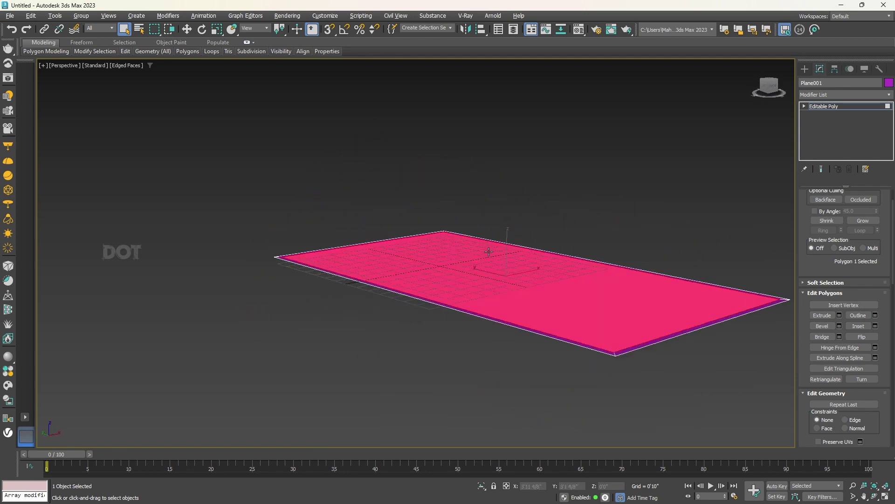
Select all four border-strip polygons of the floor
{"action": "left_click", "coordinate": [445, 347]}
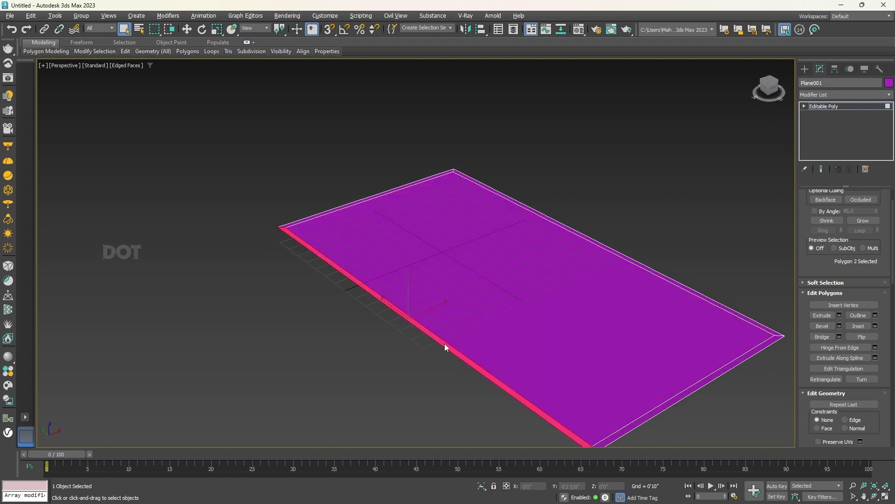
{"action": "left_click", "coordinate": [337, 209], "text": "ctrl"}
{"action": "left_click", "coordinate": [524, 207], "text": "ctrl"}
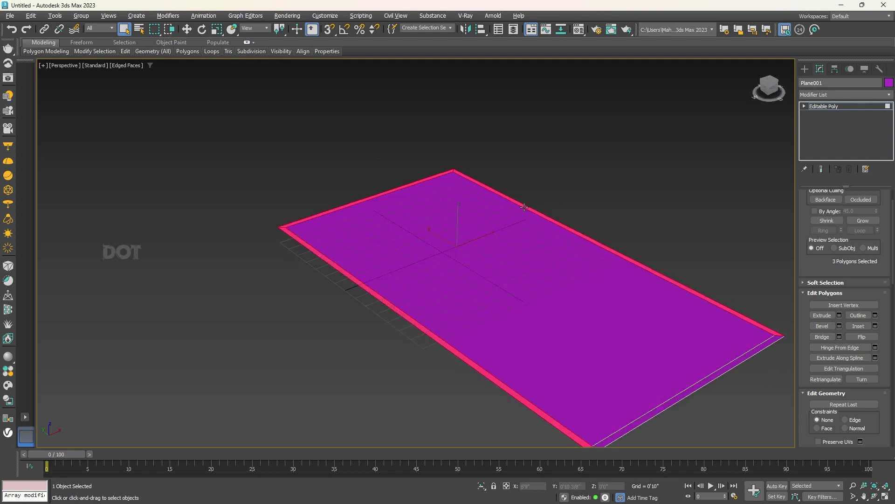
{"action": "middle_click_drag", "start_coordinate": [599, 306], "coordinate": [656, 331], "text": "alt"}
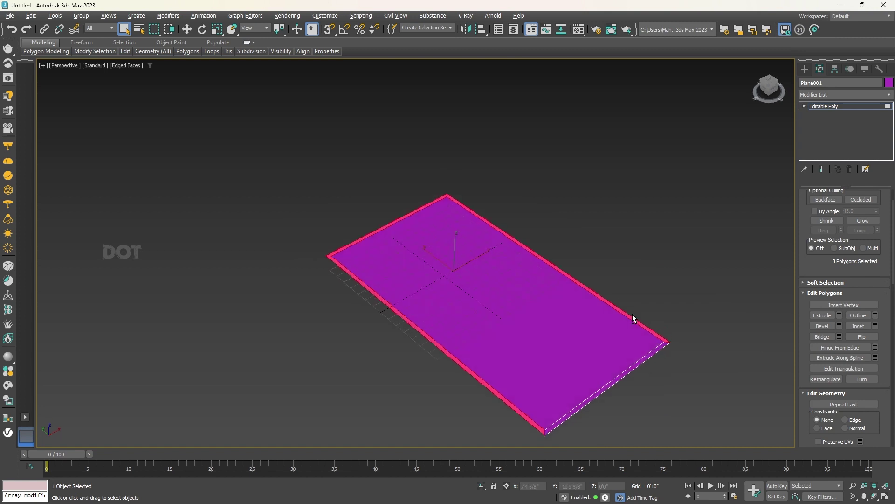
{"action": "left_click", "coordinate": [645, 354], "text": "ctrl"}
{"action": "middle_click_drag", "start_coordinate": [556, 324], "coordinate": [579, 320], "text": "alt"}
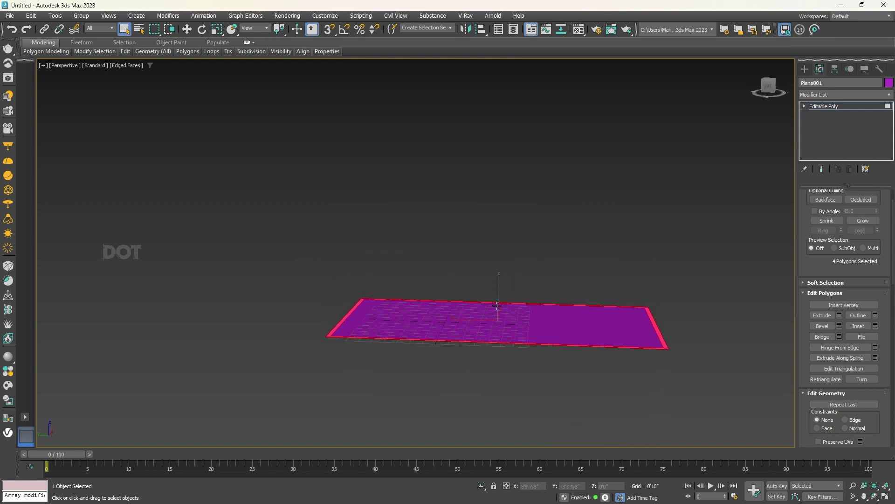
{"action": "key", "text": "w"}
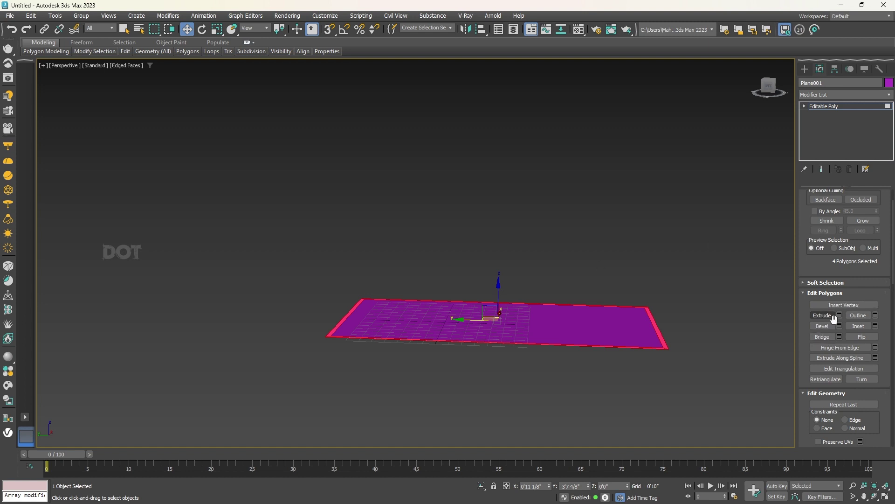
Extrude the border polygons 11'0" into walls, then add a roughly 0'3" ledge
{"action": "left_click", "coordinate": [839, 315]}
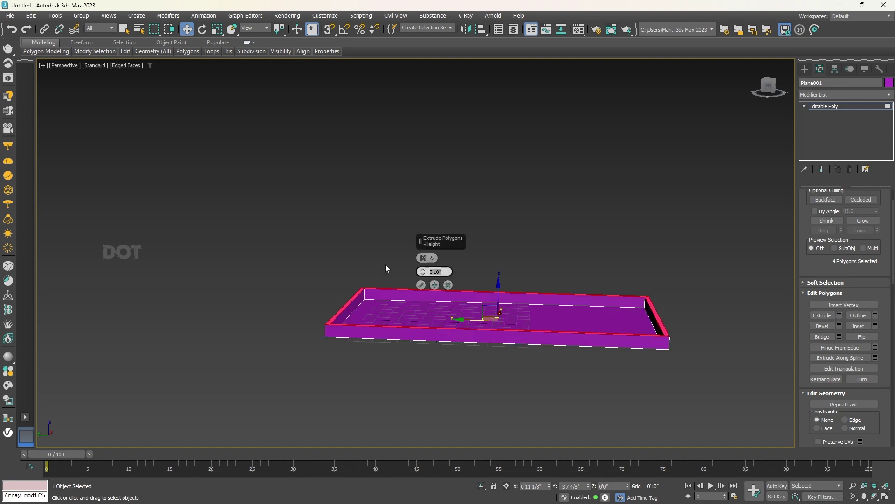
{"action": "type", "text": "11"}
{"action": "key", "text": "Return"}
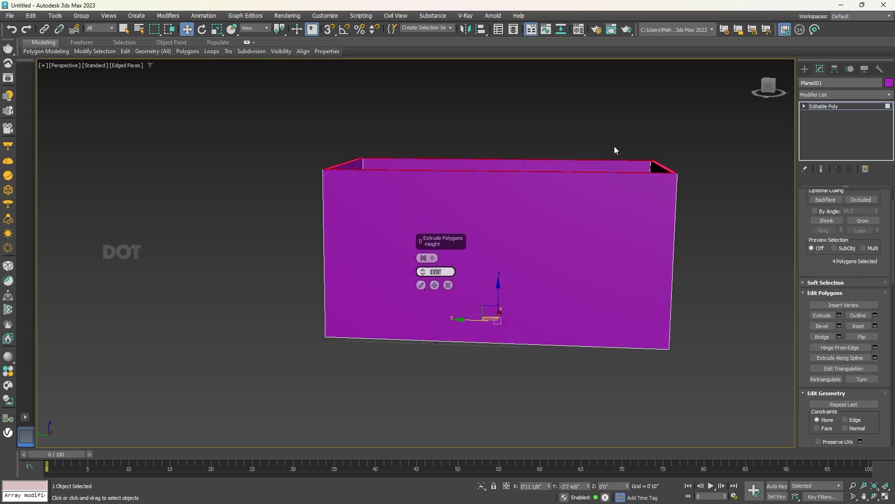
{"action": "mouse_move", "coordinate": [614, 150]}
{"action": "middle_mouse_down", "text": "alt"}
{"action": "mouse_move", "coordinate": [662, 200]}
{"action": "mouse_move", "coordinate": [620, 175]}
{"action": "middle_mouse_up", "text": "alt"}
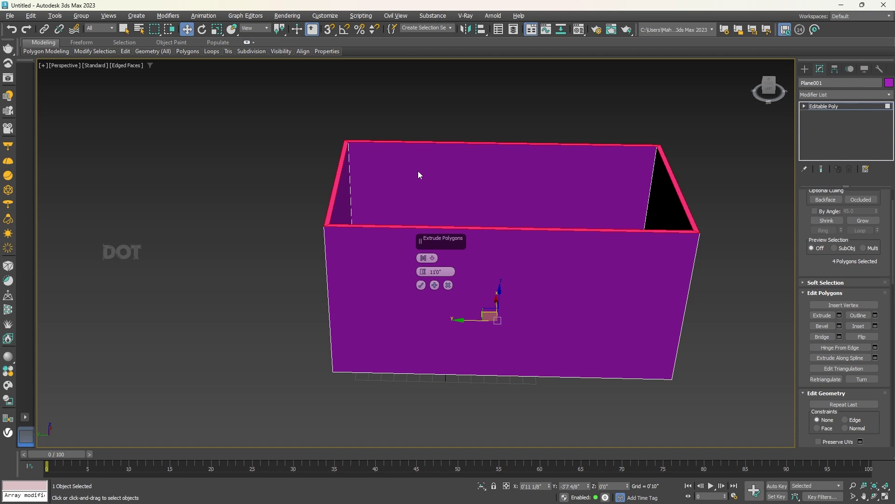
{"action": "left_click", "coordinate": [434, 285]}
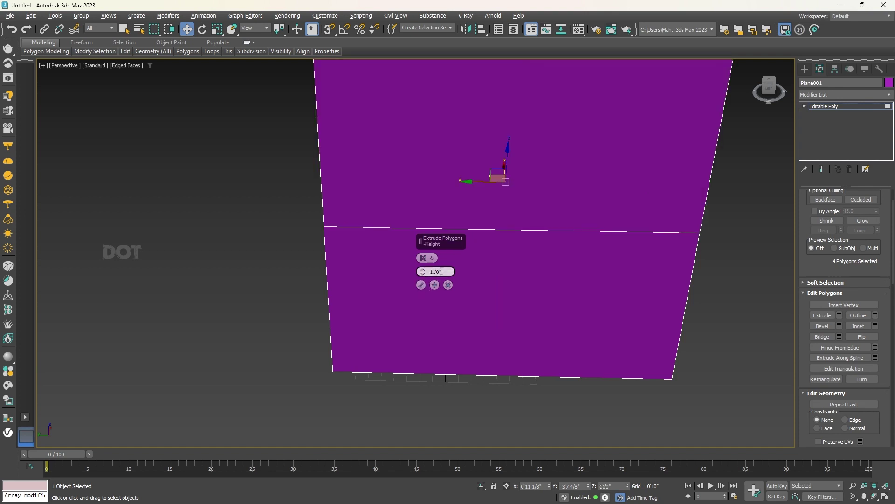
{"action": "mouse_move", "coordinate": [423, 273]}
{"action": "left_mouse_down"}
{"action": "mouse_move", "coordinate": [444, 379]}
{"action": "mouse_move", "coordinate": [447, 358]}
{"action": "left_mouse_up"}
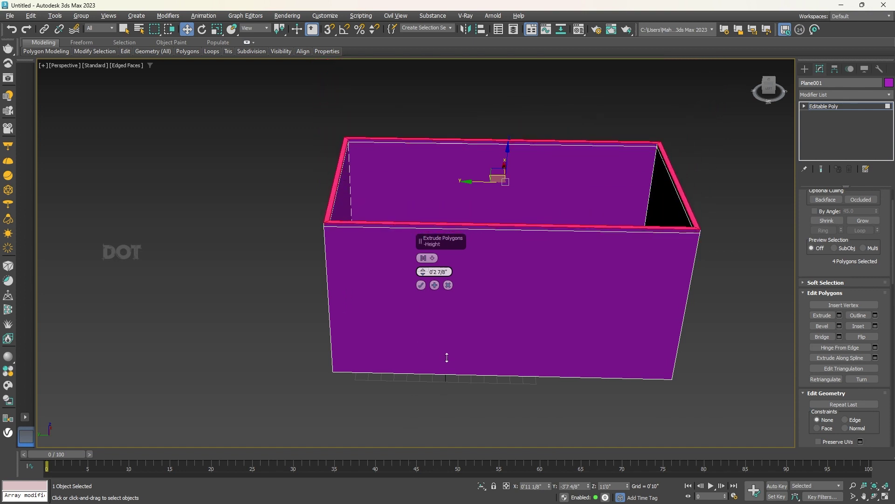
{"action": "left_click_drag", "start_coordinate": [447, 357], "coordinate": [437, 340]}
Commit the ledge extrusion and clear the polygon selection
{"action": "left_click", "coordinate": [421, 285]}
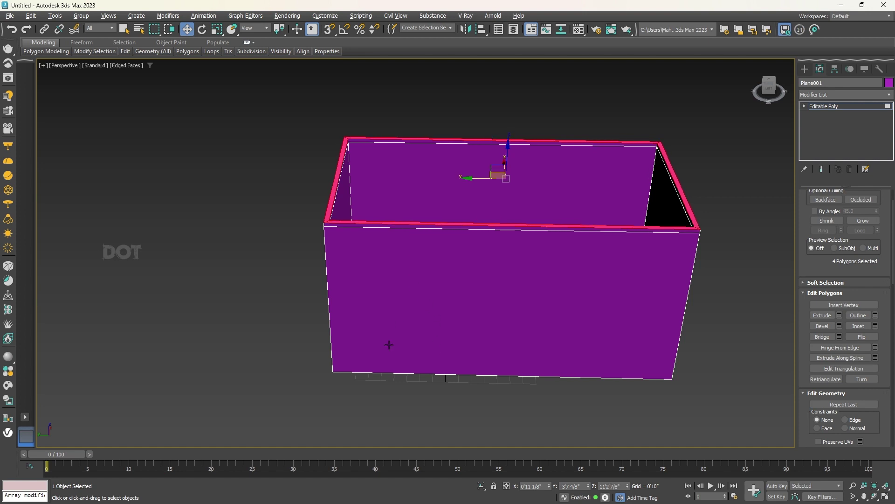
{"action": "left_click", "coordinate": [218, 338]}
{"action": "mouse_move", "coordinate": [218, 338]}
{"action": "middle_mouse_down", "text": "alt"}
{"action": "mouse_move", "coordinate": [409, 176]}
{"action": "mouse_move", "coordinate": [341, 160]}
{"action": "middle_mouse_up", "text": "alt"}
{"action": "scroll", "coordinate": [450, 144], "scroll_direction": "up", "scroll_amount": 5}
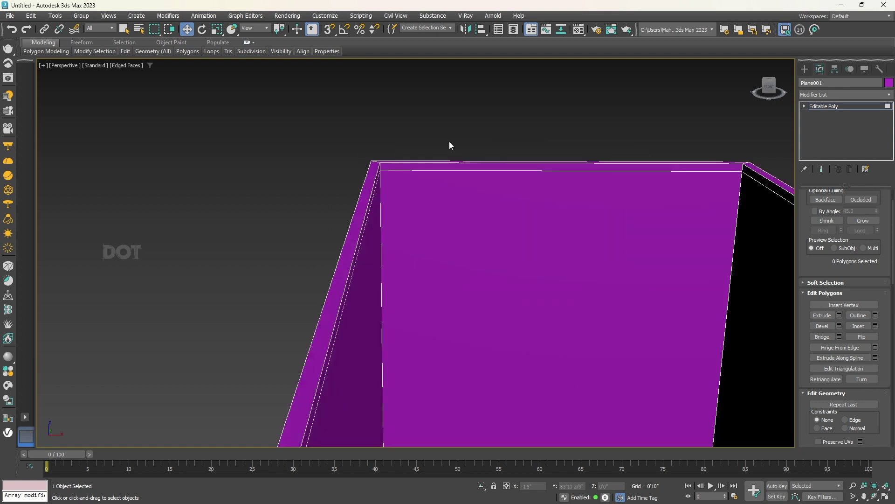
{"action": "scroll", "coordinate": [462, 168], "scroll_direction": "up", "scroll_amount": 3}
Bridge the front and back top rim polygons into a ceiling, then deselect
{"action": "left_click", "coordinate": [385, 219]}
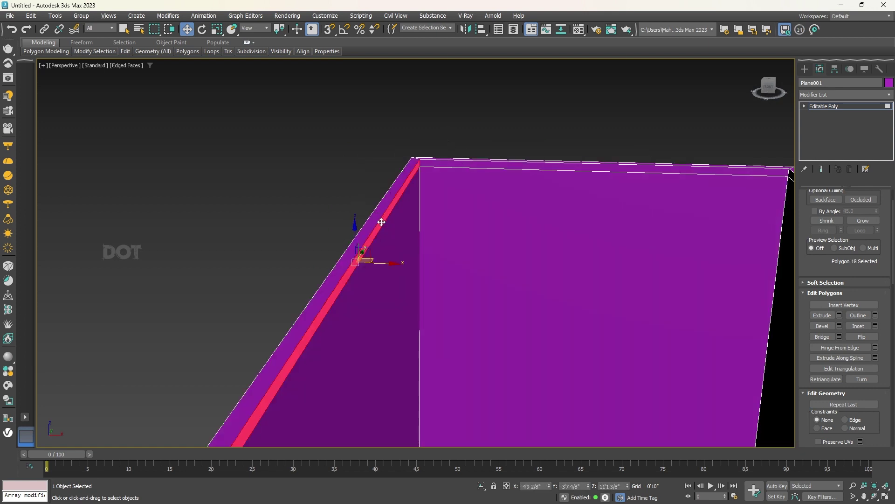
{"action": "scroll", "coordinate": [385, 220], "scroll_direction": "down", "scroll_amount": 6}
{"action": "middle_click_drag", "start_coordinate": [383, 233], "coordinate": [503, 201], "text": "alt"}
{"action": "left_click", "coordinate": [503, 201], "text": "ctrl"}
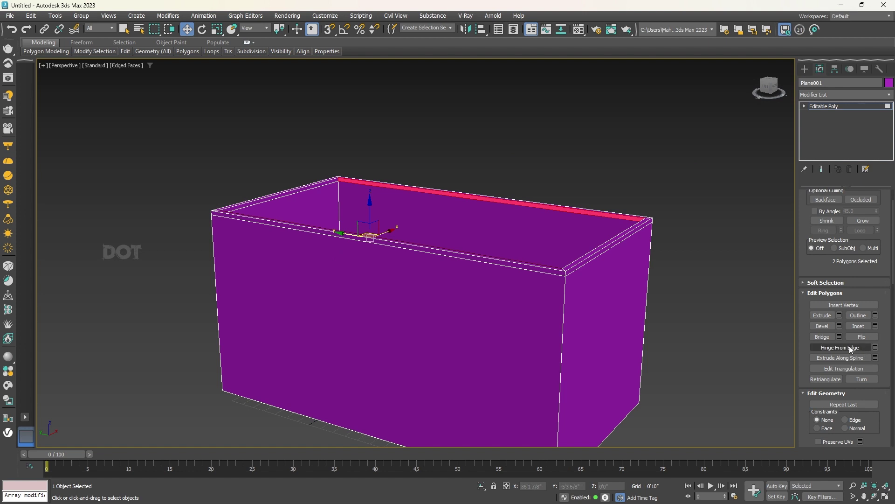
{"action": "left_click", "coordinate": [822, 336]}
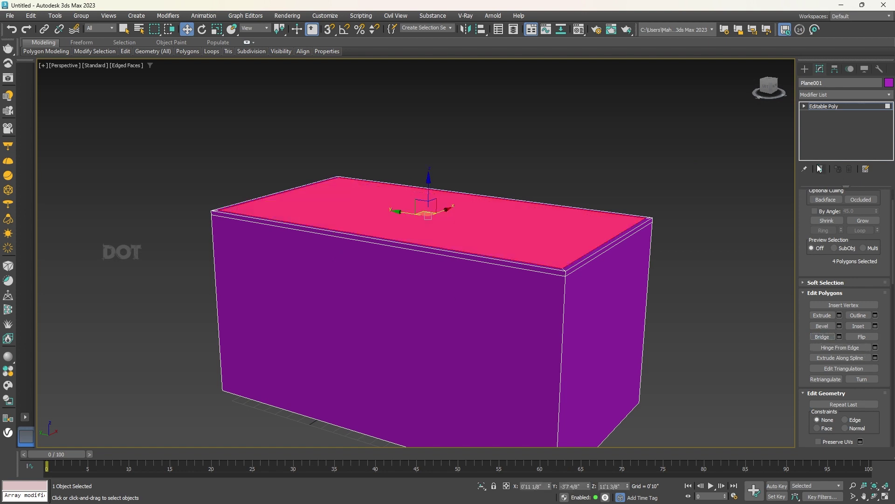
{"action": "left_click", "coordinate": [460, 189]}
{"action": "mouse_move", "coordinate": [460, 189]}
{"action": "middle_mouse_down", "text": "alt"}
{"action": "mouse_move", "coordinate": [516, 112]}
{"action": "mouse_move", "coordinate": [520, 210]}
{"action": "mouse_move", "coordinate": [479, 250]}
{"action": "mouse_move", "coordinate": [479, 242]}
{"action": "mouse_move", "coordinate": [400, 243]}
{"action": "middle_mouse_up", "text": "alt"}
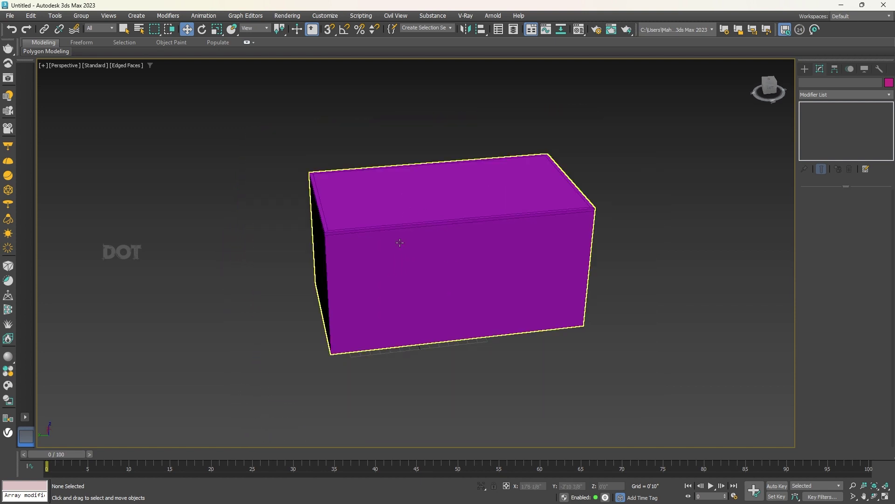
Draw Box001 on the room's front wall with AutoGrid on
{"action": "left_click", "coordinate": [454, 261]}
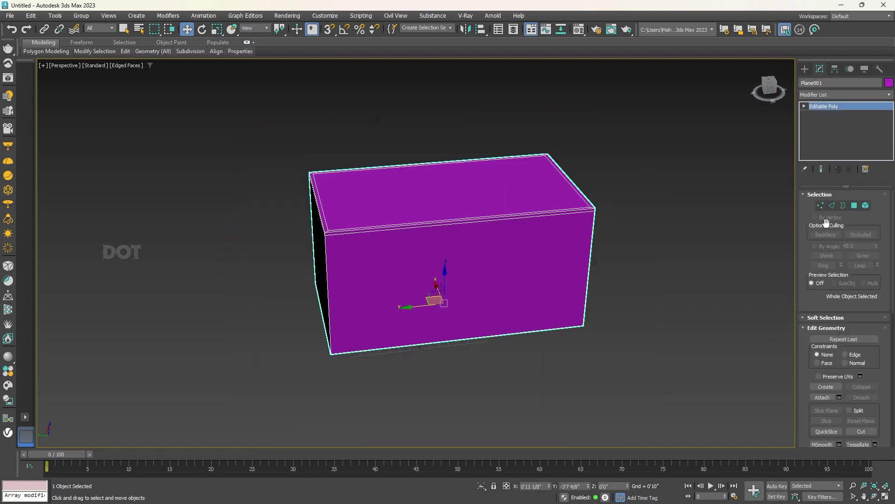
{"action": "left_click", "coordinate": [804, 69]}
{"action": "left_click", "coordinate": [830, 132]}
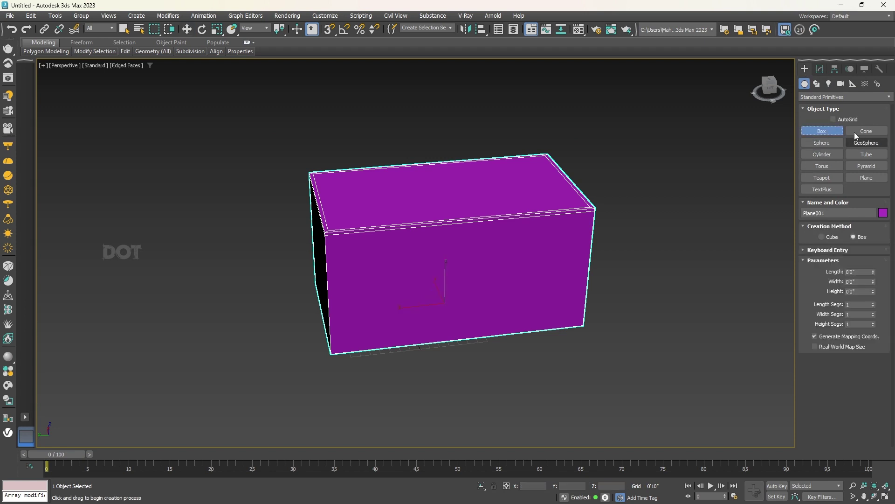
{"action": "left_click", "coordinate": [843, 119]}
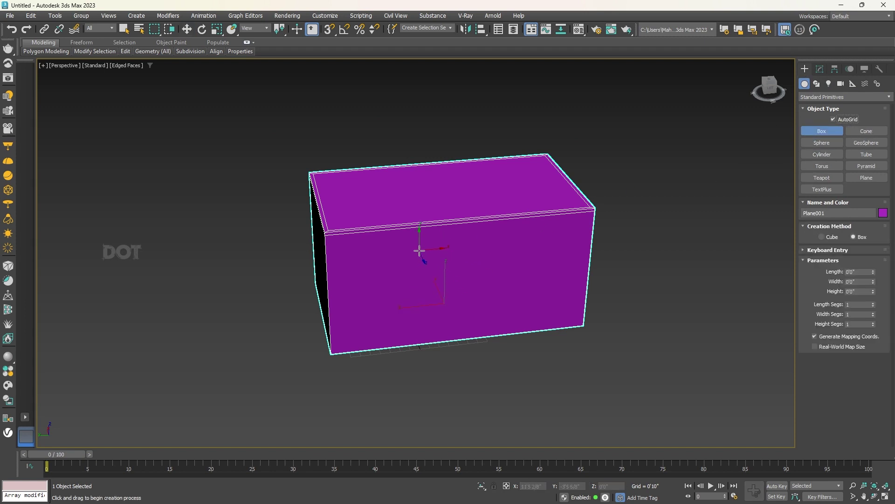
{"action": "left_click_drag", "start_coordinate": [419, 250], "coordinate": [489, 312]}
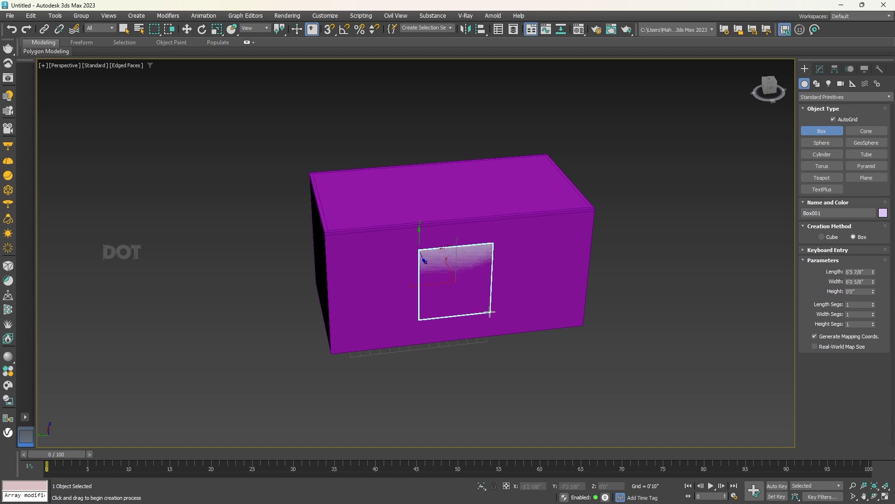
{"action": "left_click", "coordinate": [498, 354]}
Move Box001 toward the left side of the front wall
{"action": "key", "text": "w"}
{"action": "middle_click_drag", "start_coordinate": [498, 354], "coordinate": [425, 297], "text": "alt"}
{"action": "left_click_drag", "start_coordinate": [412, 280], "coordinate": [393, 278]}
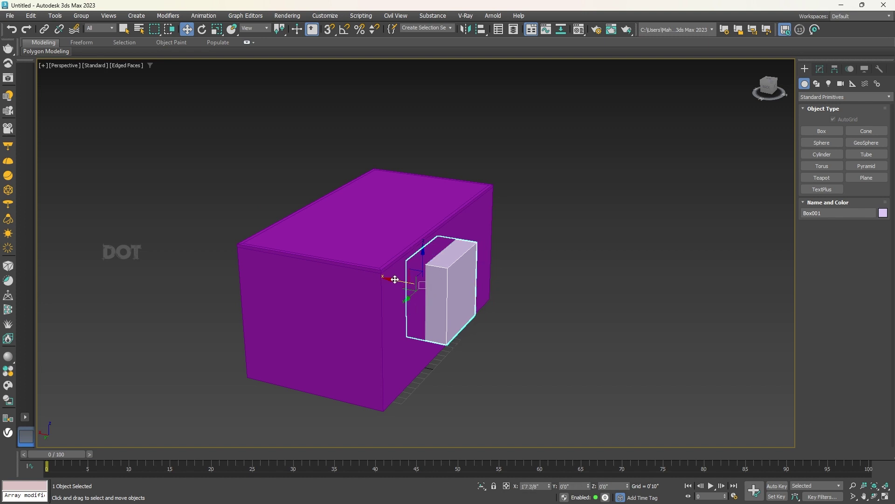
{"action": "middle_click_drag", "start_coordinate": [393, 278], "coordinate": [418, 280], "text": "alt"}
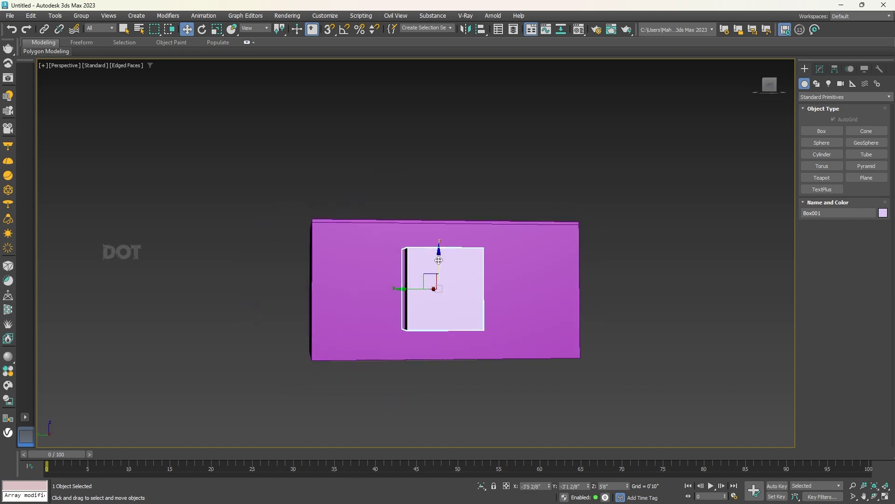
{"action": "left_click_drag", "start_coordinate": [418, 280], "coordinate": [416, 280]}
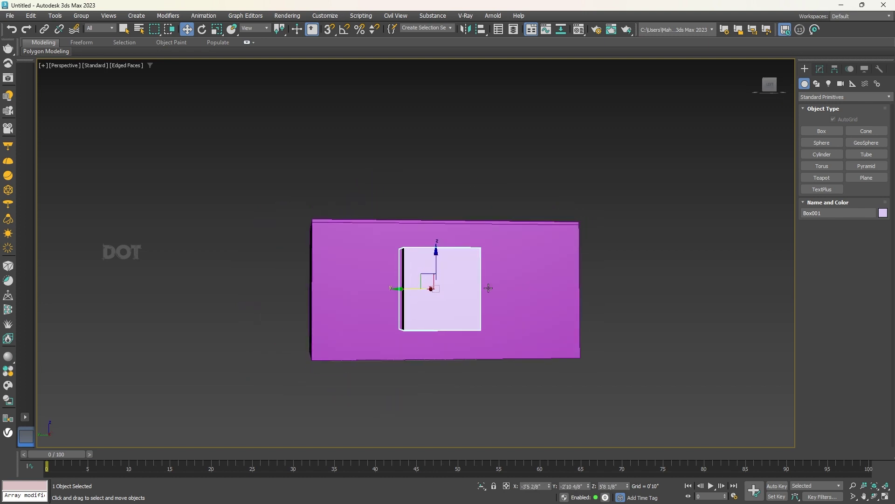
{"action": "middle_click_drag", "start_coordinate": [416, 279], "coordinate": [442, 309], "text": "alt"}
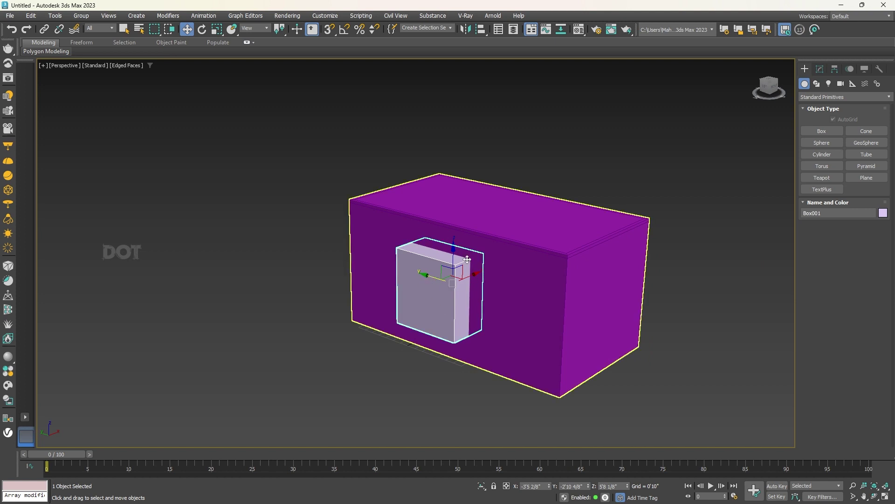
ProBoolean-subtract Box001 from Plane001 with Imprint enabled
{"action": "left_click", "coordinate": [525, 255]}
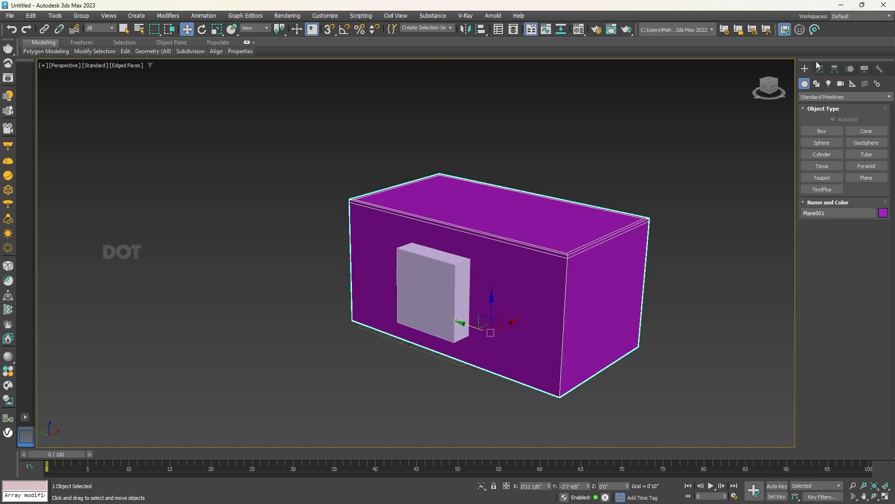
{"action": "left_click", "coordinate": [811, 97]}
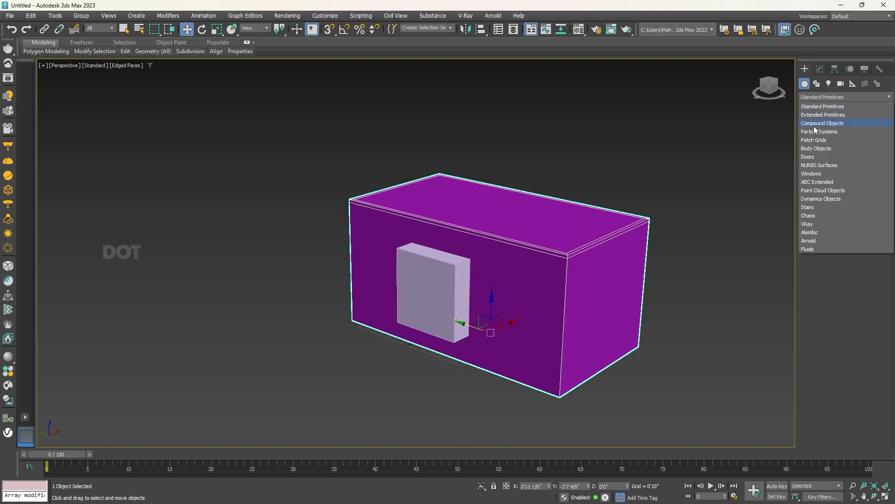
{"action": "left_click", "coordinate": [814, 124]}
{"action": "left_click", "coordinate": [867, 177]}
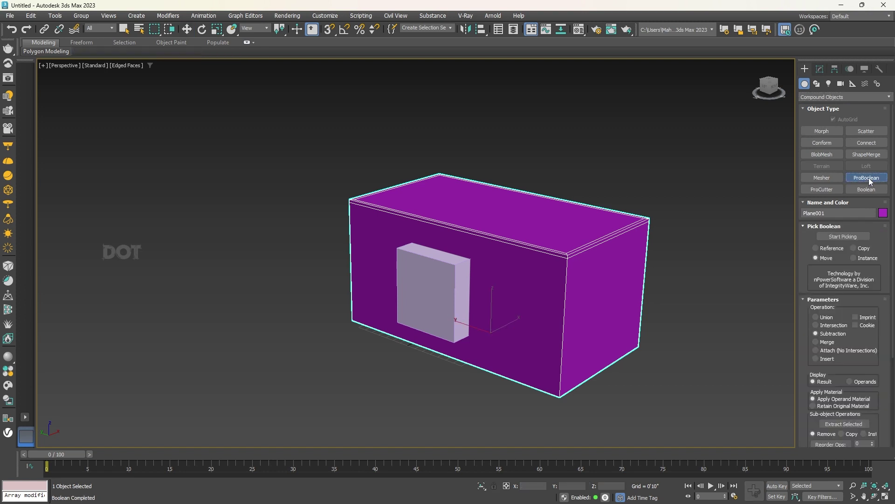
{"action": "left_click", "coordinate": [855, 317]}
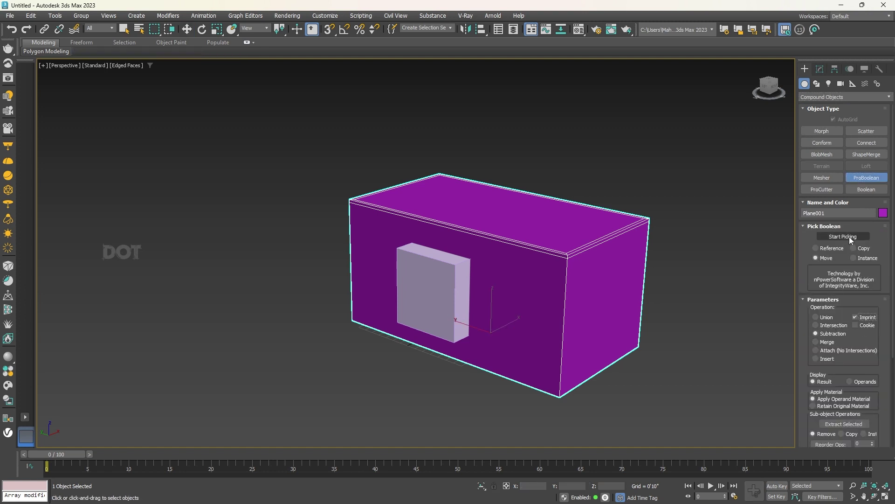
{"action": "left_click", "coordinate": [844, 236]}
{"action": "left_click", "coordinate": [441, 280]}
{"action": "mouse_move", "coordinate": [459, 319]}
{"action": "middle_mouse_down", "text": "alt"}
{"action": "mouse_move", "coordinate": [504, 220]}
{"action": "mouse_move", "coordinate": [512, 247]}
{"action": "mouse_move", "coordinate": [470, 269]}
{"action": "middle_mouse_up", "text": "alt"}
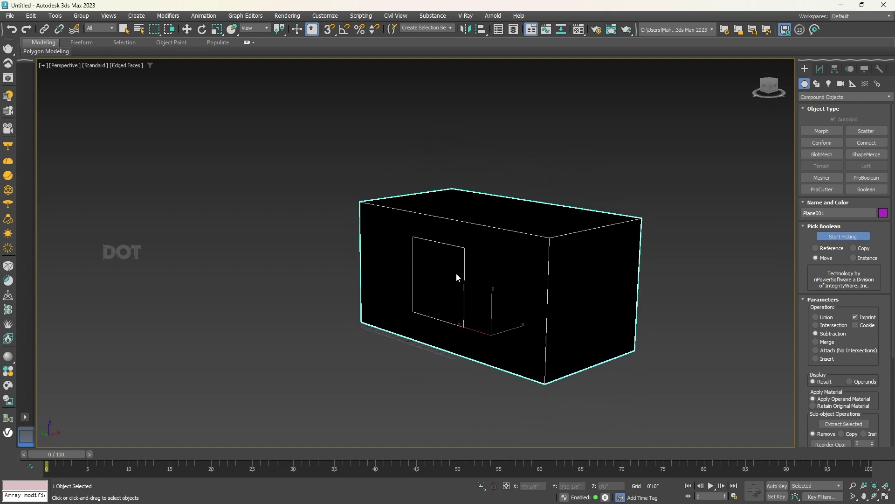
Switch to wireframe and convert the boolean result to Editable Poly
{"action": "key", "text": "F3"}
{"action": "key", "text": "F3"}
{"action": "right_click", "coordinate": [476, 240]}
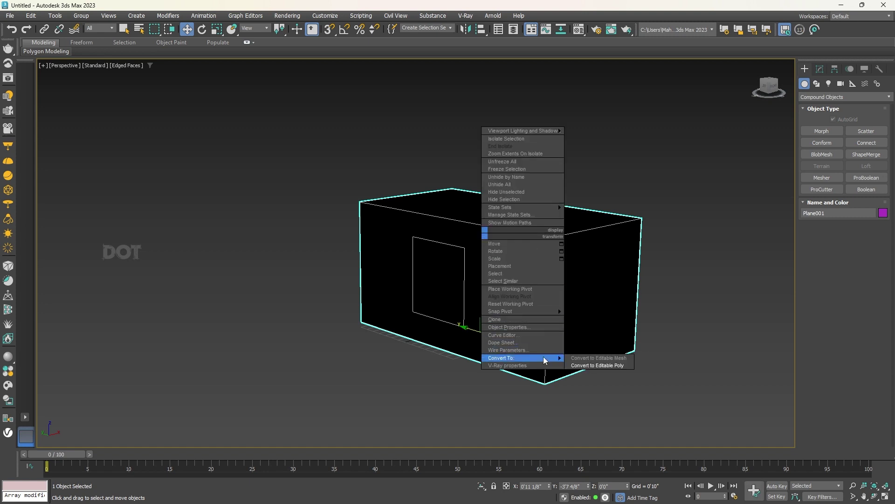
{"action": "left_click", "coordinate": [598, 362]}
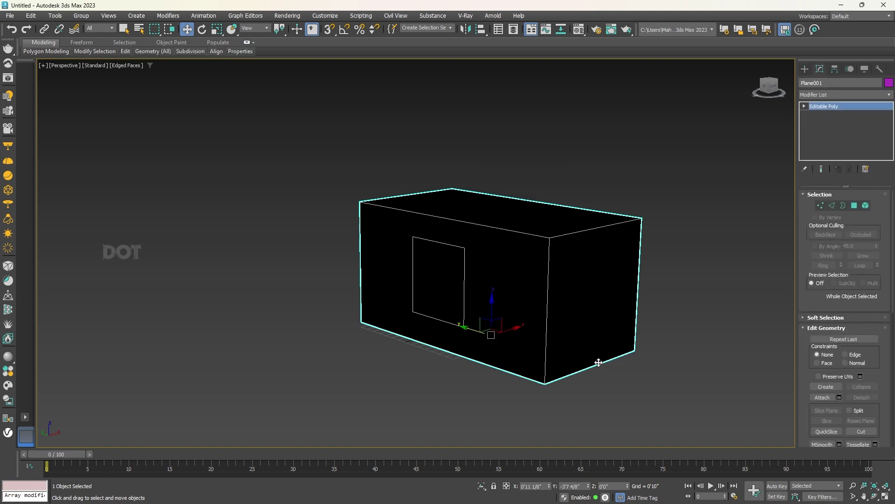
{"action": "left_click", "coordinate": [854, 206]}
{"action": "left_click", "coordinate": [426, 266]}
{"action": "key", "text": "Delete"}
{"action": "mouse_move", "coordinate": [476, 246]}
{"action": "middle_mouse_down", "text": "alt"}
{"action": "mouse_move", "coordinate": [501, 194]}
{"action": "mouse_move", "coordinate": [397, 289]}
{"action": "mouse_move", "coordinate": [610, 238]}
{"action": "mouse_move", "coordinate": [551, 300]}
{"action": "middle_mouse_up", "text": "alt"}
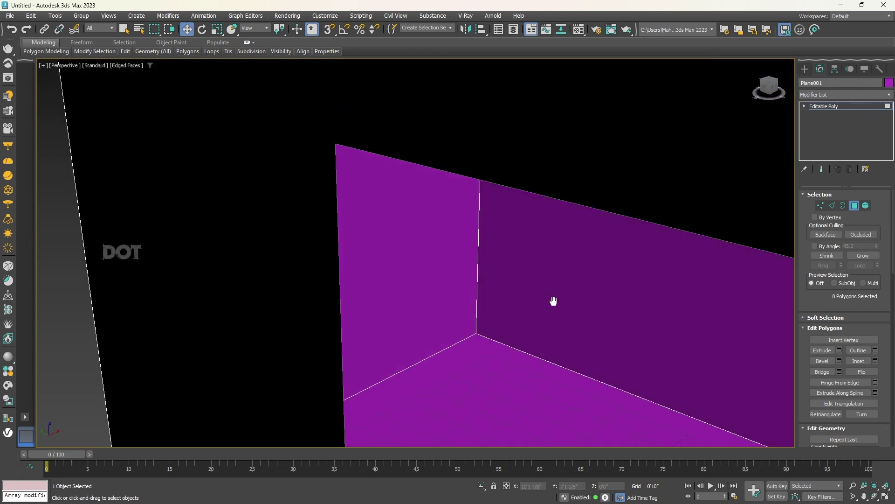
{"action": "scroll", "coordinate": [484, 260], "scroll_direction": "down", "scroll_amount": 5}
{"action": "scroll", "coordinate": [596, 211], "scroll_direction": "up", "scroll_amount": 5}
{"action": "scroll", "coordinate": [596, 212], "scroll_direction": "down", "scroll_amount": 5}
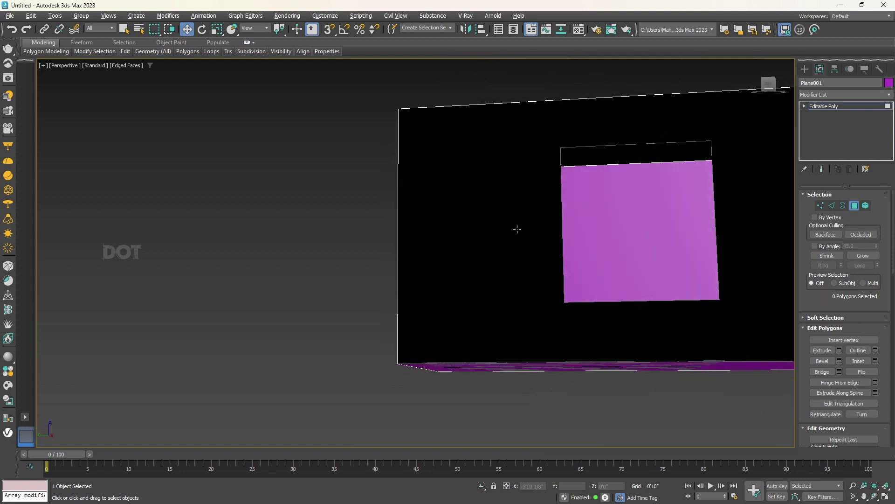
{"action": "middle_click_drag", "start_coordinate": [505, 250], "coordinate": [387, 273], "text": "alt"}
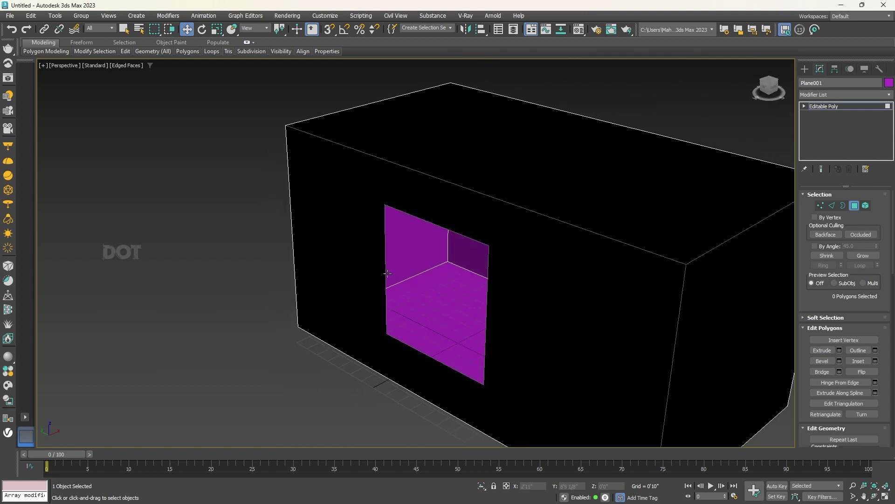
{"action": "left_click", "coordinate": [854, 205]}
{"action": "scroll", "coordinate": [446, 286], "scroll_direction": "down", "scroll_amount": 4}
{"action": "mouse_move", "coordinate": [488, 255]}
{"action": "middle_mouse_down", "text": "alt"}
{"action": "mouse_move", "coordinate": [552, 236]}
{"action": "mouse_move", "coordinate": [540, 260]}
{"action": "mouse_move", "coordinate": [517, 225]}
{"action": "middle_mouse_up", "text": "alt"}
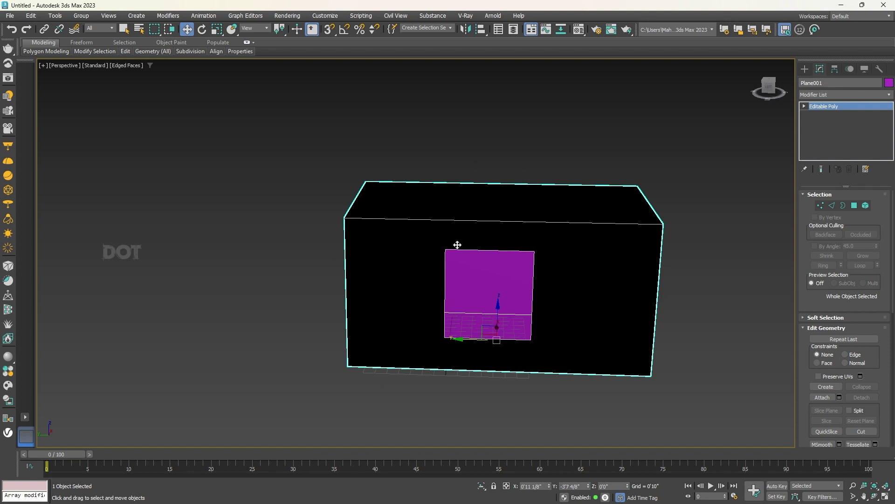
{"action": "key", "text": "m"}
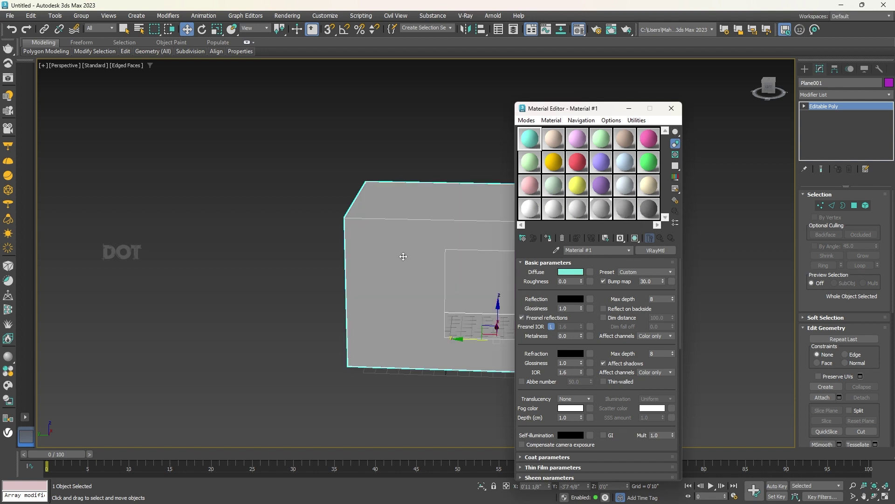
Apply Material #1 to Plane001, close the Material Editor, and deselect
{"action": "left_click_drag", "start_coordinate": [626, 204], "coordinate": [473, 230]}
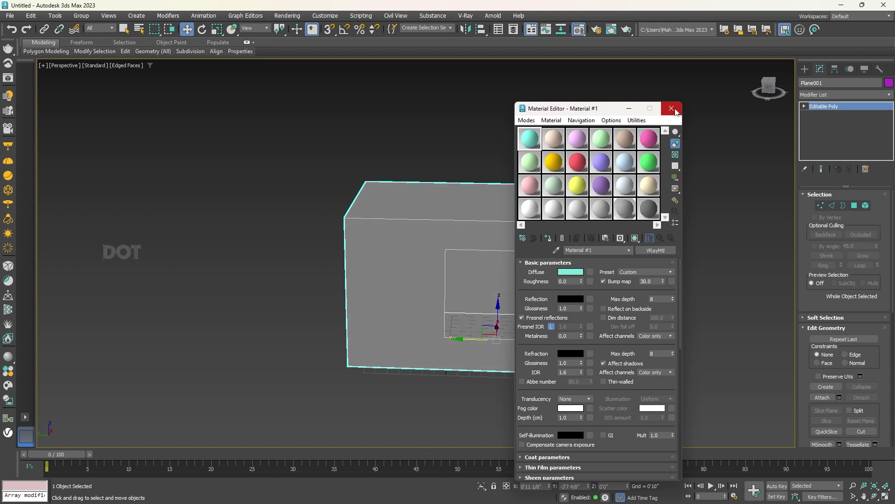
{"action": "left_click", "coordinate": [672, 109]}
{"action": "left_click", "coordinate": [689, 144]}
{"action": "mouse_move", "coordinate": [689, 143]}
{"action": "middle_mouse_down", "text": "alt"}
{"action": "mouse_move", "coordinate": [525, 160]}
{"action": "mouse_move", "coordinate": [525, 123]}
{"action": "mouse_move", "coordinate": [482, 175]}
{"action": "mouse_move", "coordinate": [553, 164]}
{"action": "mouse_move", "coordinate": [526, 109]}
{"action": "mouse_move", "coordinate": [550, 115]}
{"action": "mouse_move", "coordinate": [544, 124]}
{"action": "middle_mouse_up", "text": "alt"}
{"action": "scroll", "coordinate": [424, 276], "scroll_direction": "up", "scroll_amount": 5}
Select the room's floor polygon in Polygon mode
{"action": "scroll", "coordinate": [425, 276], "scroll_direction": "up", "scroll_amount": 3}
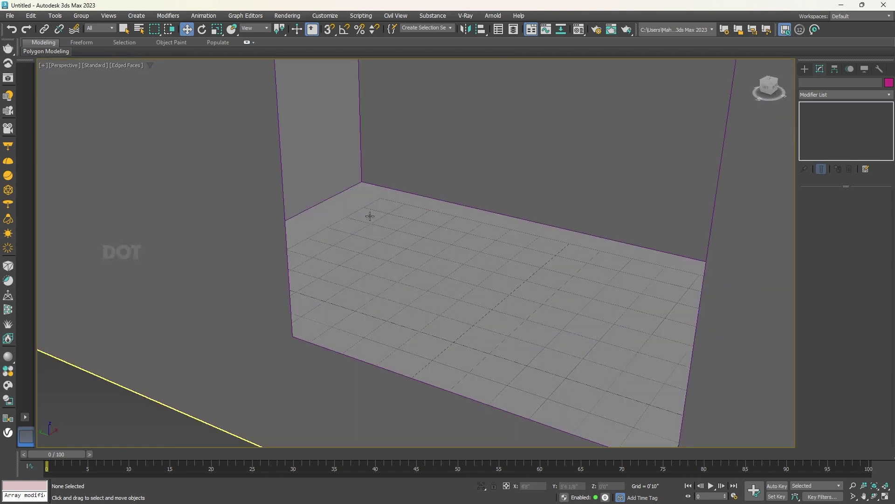
{"action": "left_click", "coordinate": [410, 265]}
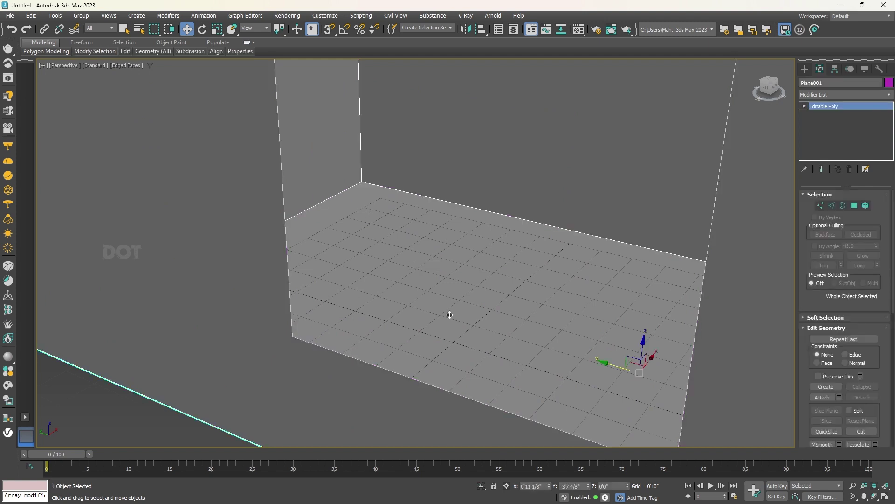
{"action": "scroll", "coordinate": [415, 263], "scroll_direction": "down", "scroll_amount": 5}
{"action": "key", "text": "4"}
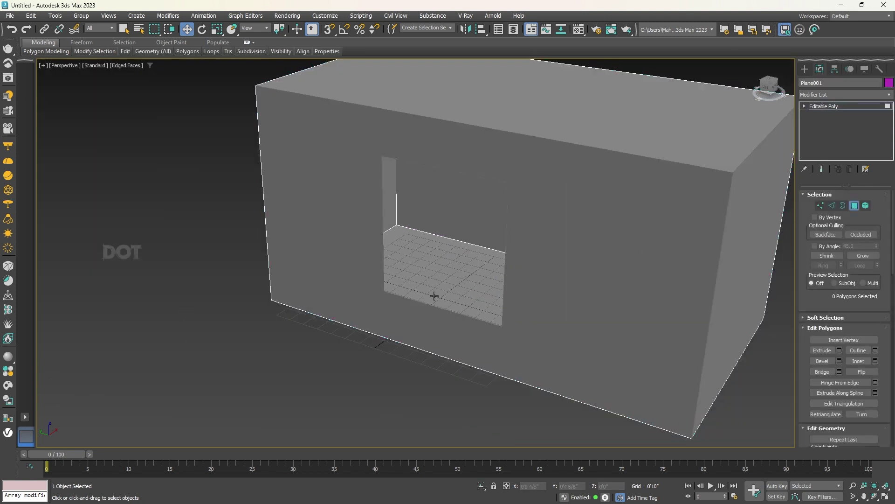
{"action": "left_click", "coordinate": [455, 277]}
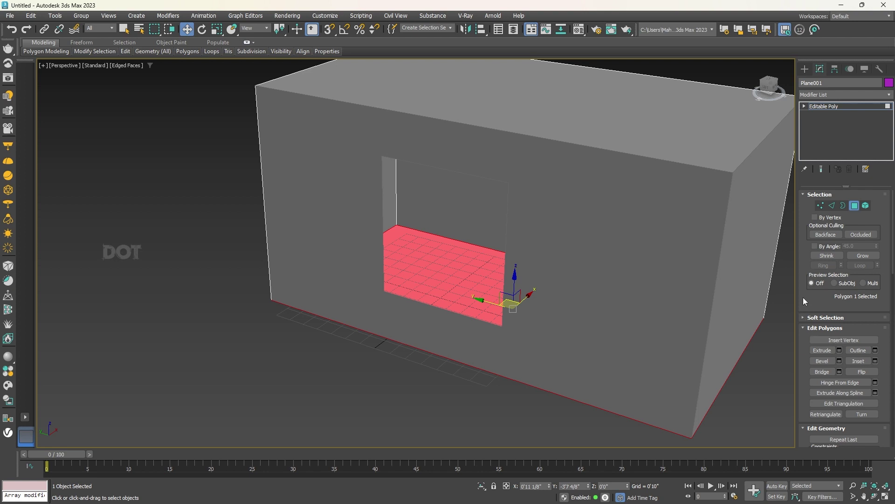
{"action": "left_click_drag", "start_coordinate": [804, 296], "coordinate": [809, 256]}
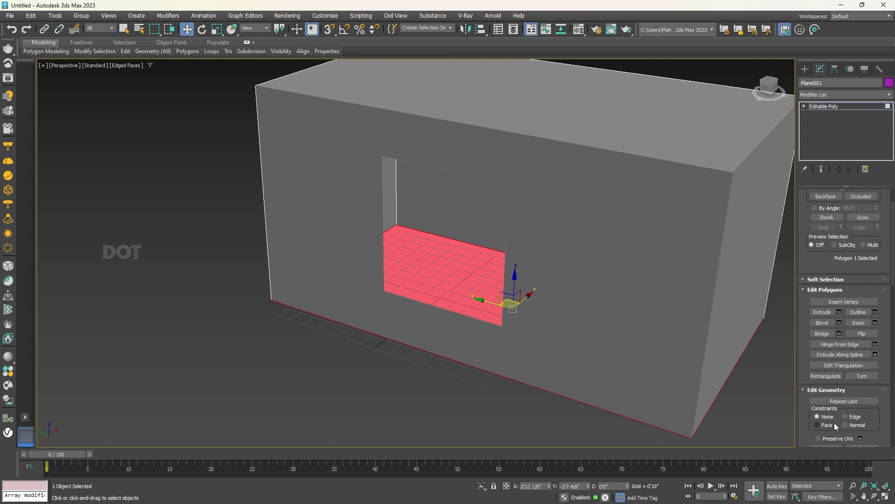
{"action": "scroll", "coordinate": [831, 416], "scroll_direction": "down", "scroll_amount": 2}
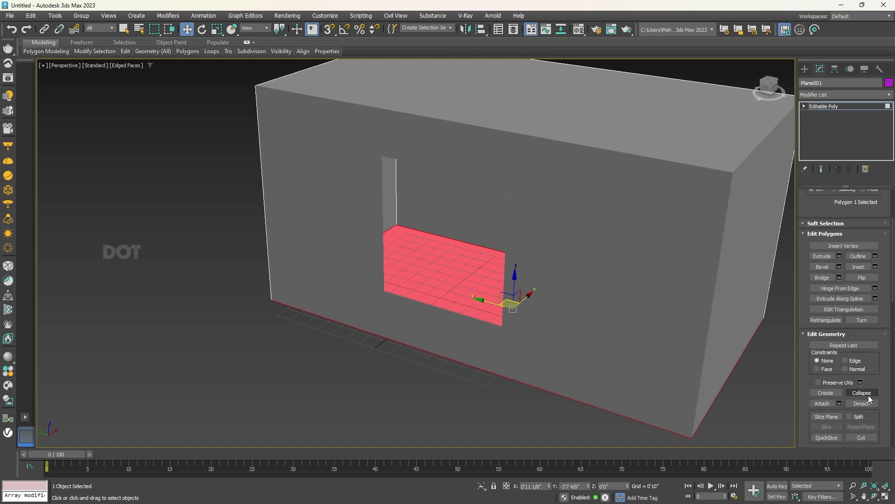
Detach the floor polygon as a new object named 'floor', then deselect
{"action": "left_click", "coordinate": [862, 404]}
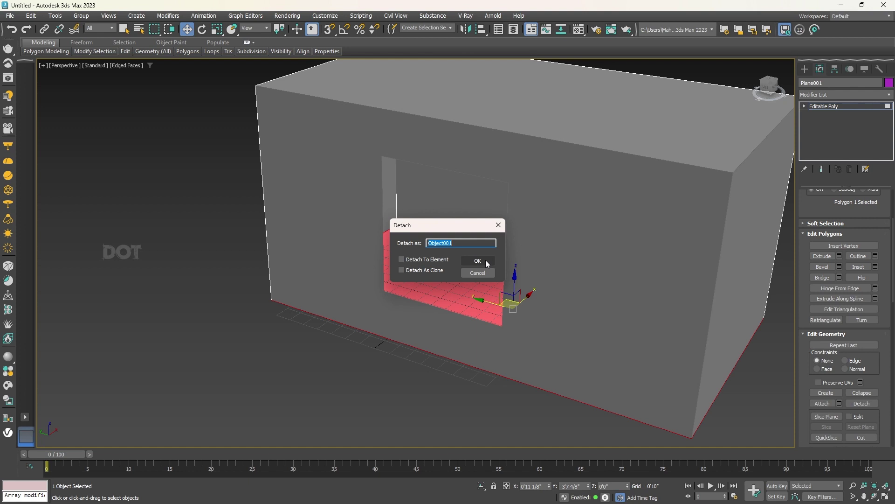
{"action": "type", "text": "floor"}
{"action": "left_click", "coordinate": [478, 261]}
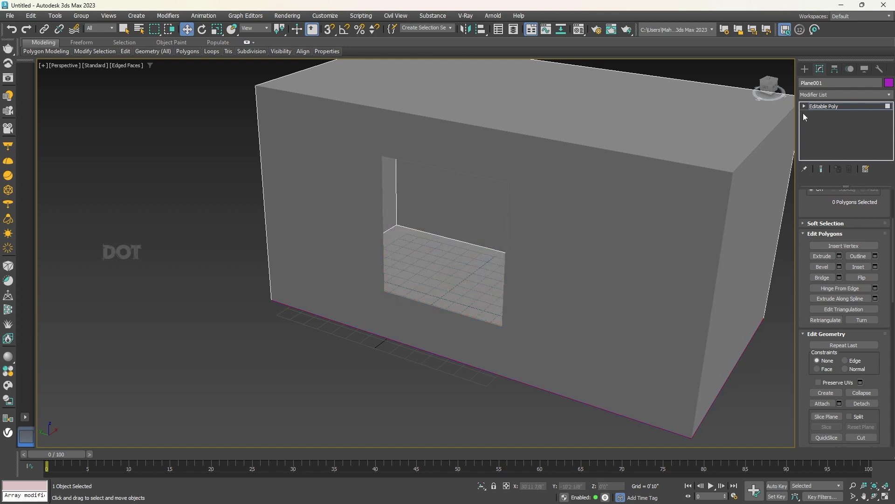
{"action": "left_click", "coordinate": [429, 267]}
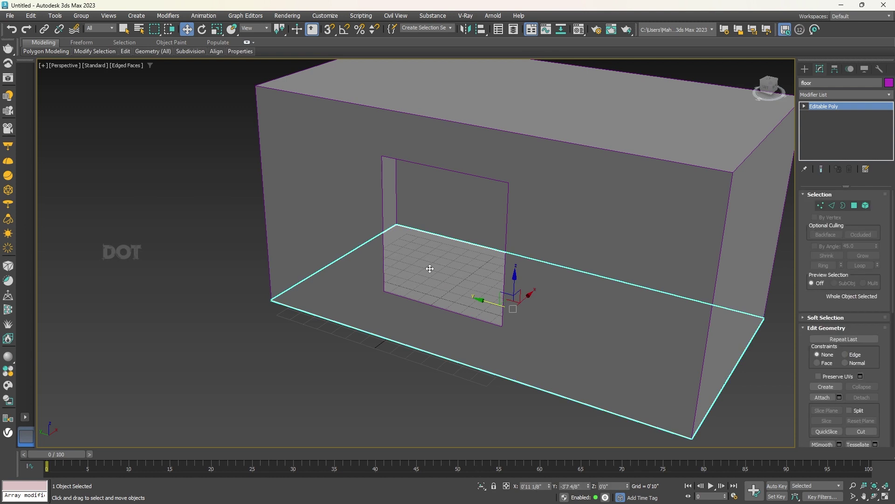
{"action": "left_click", "coordinate": [262, 356]}
Start a thin box on the wall, then cancel that first attempt
{"action": "mouse_move", "coordinate": [506, 244]}
{"action": "middle_mouse_down", "text": "alt"}
{"action": "mouse_move", "coordinate": [542, 214]}
{"action": "mouse_move", "coordinate": [552, 234]}
{"action": "mouse_move", "coordinate": [439, 180]}
{"action": "middle_mouse_up", "text": "alt"}
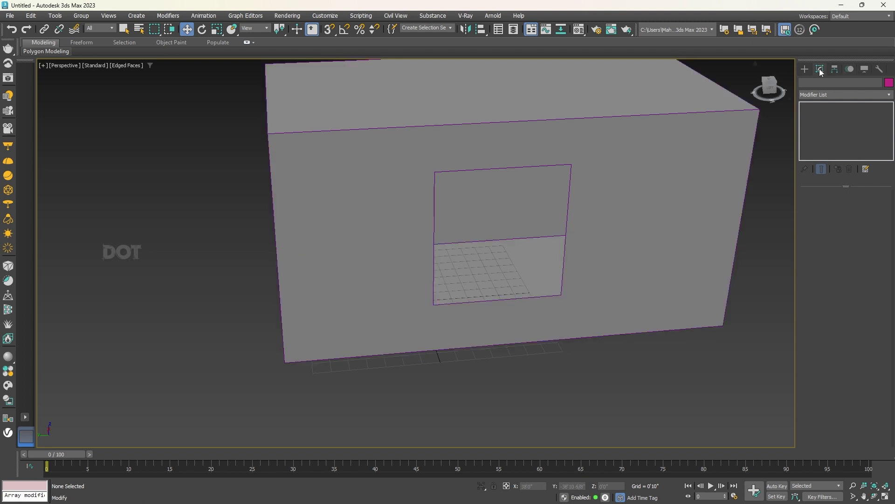
{"action": "left_click", "coordinate": [806, 69]}
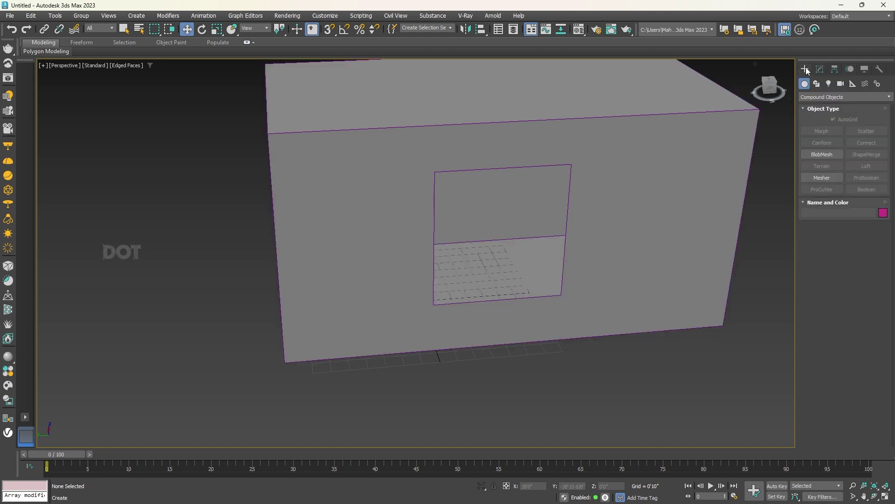
{"action": "left_click", "coordinate": [812, 99]}
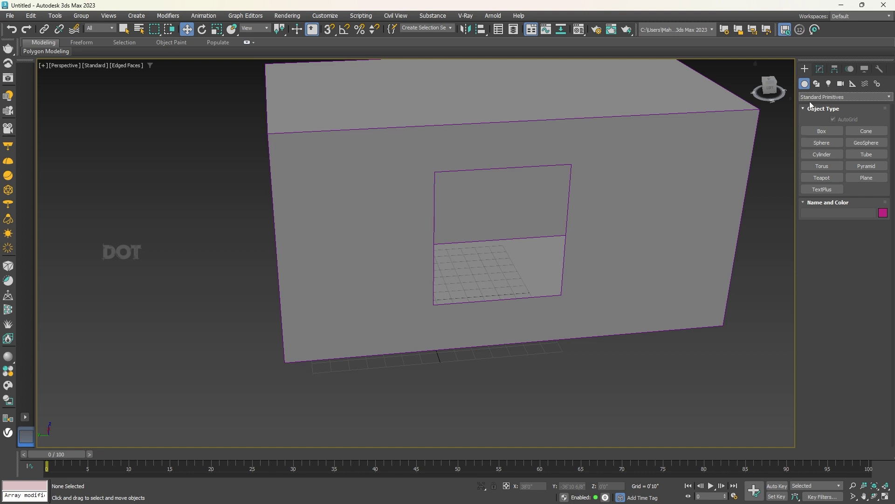
{"action": "left_click", "coordinate": [820, 132]}
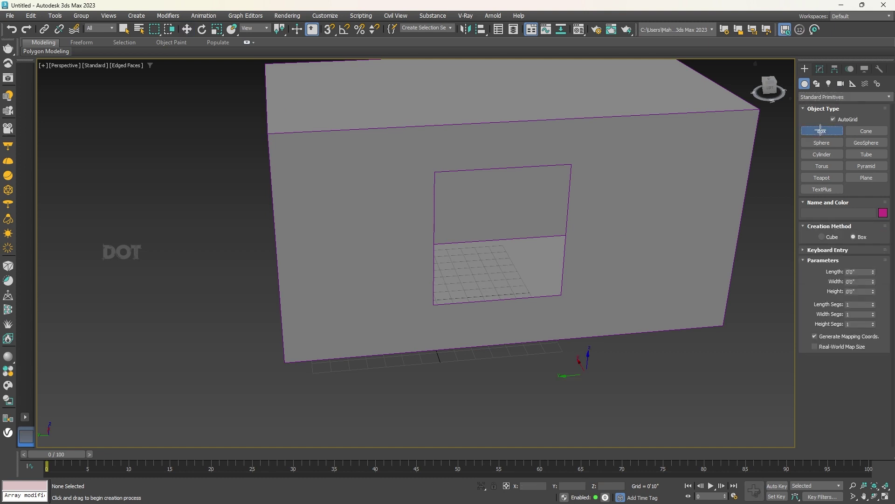
{"action": "left_click_drag", "start_coordinate": [427, 161], "coordinate": [429, 322]}
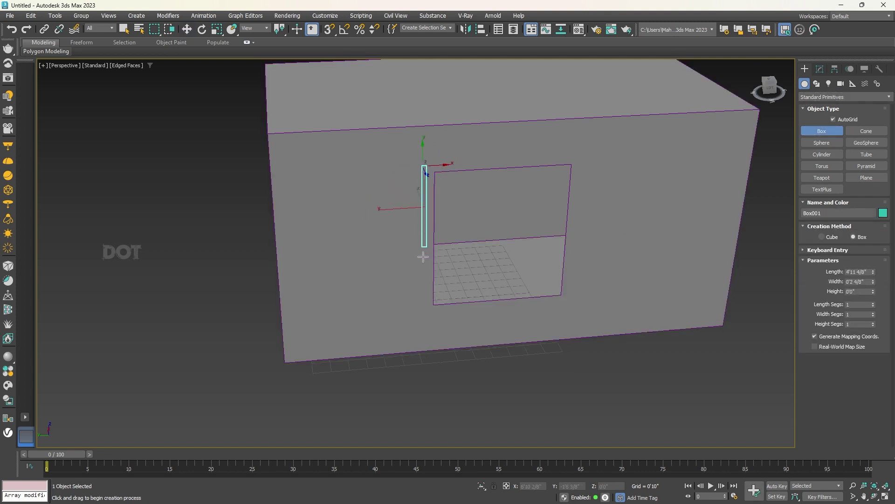
{"action": "left_click", "coordinate": [425, 357]}
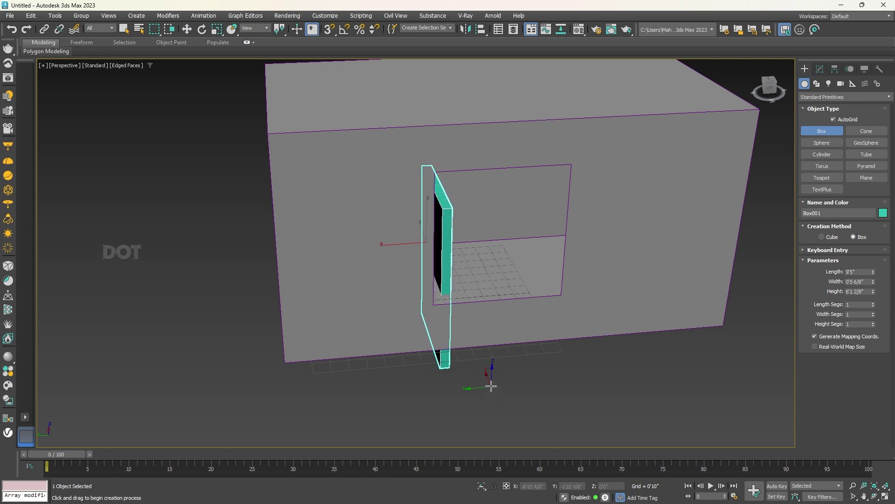
{"action": "right_click", "coordinate": [478, 354]}
Draw a thin 6'9 5/8" by 0'2 5/8" box beside the window opening
{"action": "mouse_move", "coordinate": [443, 183]}
{"action": "middle_mouse_down", "text": "alt"}
{"action": "mouse_move", "coordinate": [366, 161]}
{"action": "mouse_move", "coordinate": [296, 164]}
{"action": "mouse_move", "coordinate": [306, 182]}
{"action": "mouse_move", "coordinate": [334, 171]}
{"action": "mouse_move", "coordinate": [374, 190]}
{"action": "mouse_move", "coordinate": [366, 190]}
{"action": "mouse_move", "coordinate": [507, 206]}
{"action": "mouse_move", "coordinate": [507, 96]}
{"action": "middle_mouse_up", "text": "alt"}
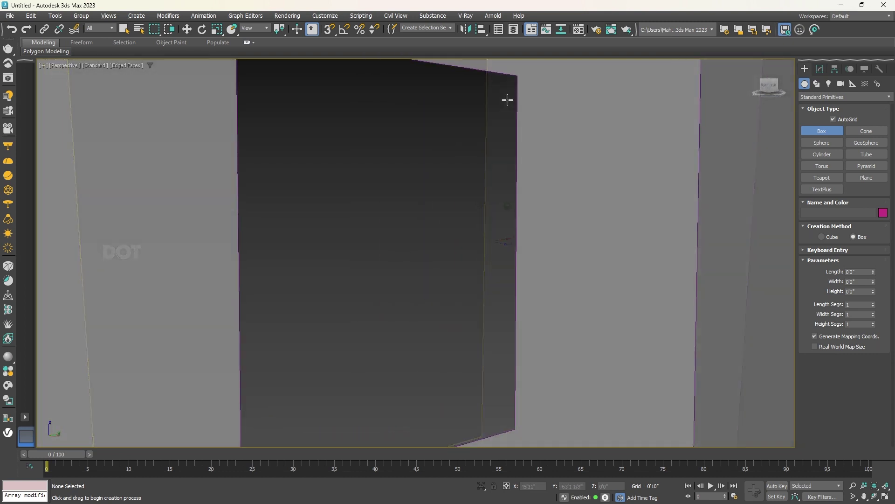
{"action": "mouse_move", "coordinate": [513, 66]}
{"action": "left_mouse_down"}
{"action": "mouse_move", "coordinate": [499, 148]}
{"action": "mouse_move", "coordinate": [503, 439]}
{"action": "left_mouse_up"}
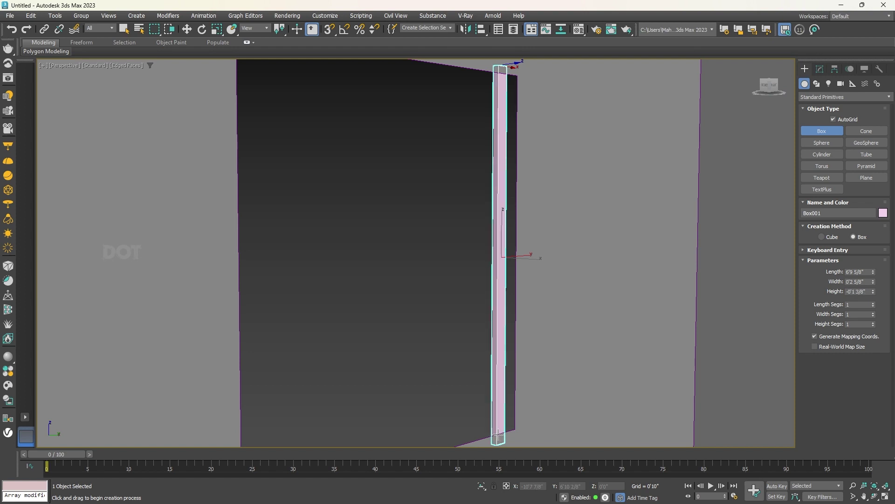
{"action": "left_click", "coordinate": [499, 344]}
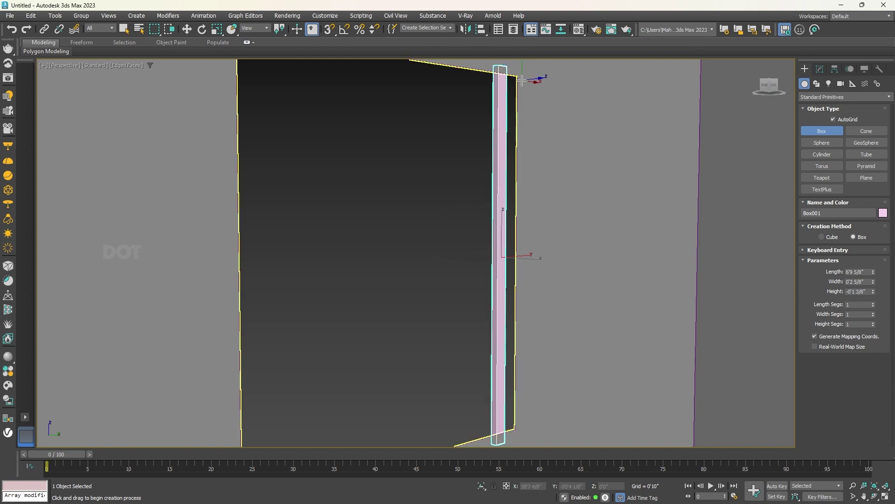
{"action": "mouse_move", "coordinate": [527, 90]}
{"action": "middle_mouse_down", "text": "alt"}
{"action": "mouse_move", "coordinate": [465, 162]}
{"action": "mouse_move", "coordinate": [506, 242]}
{"action": "mouse_move", "coordinate": [566, 226]}
{"action": "mouse_move", "coordinate": [440, 256]}
{"action": "middle_mouse_up", "text": "alt"}
Shift-drag instanced clones of the post until six bars, Box001–Box006, span the window
{"action": "key", "text": "w"}
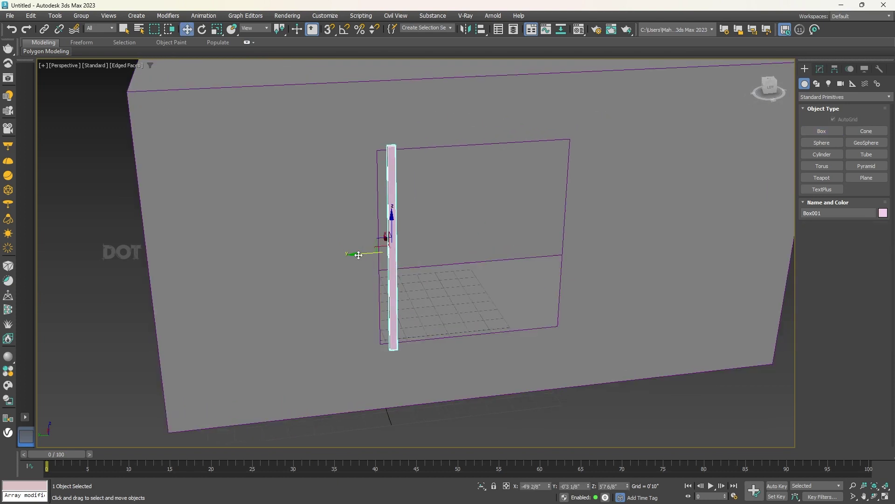
{"action": "mouse_move", "coordinate": [360, 254]}
{"action": "left_mouse_down"}
{"action": "mouse_move", "coordinate": [386, 251]}
{"action": "mouse_move", "coordinate": [342, 253]}
{"action": "mouse_move", "coordinate": [531, 240]}
{"action": "mouse_move", "coordinate": [485, 247]}
{"action": "mouse_move", "coordinate": [504, 250]}
{"action": "left_mouse_up"}
{"action": "left_click", "coordinate": [404, 237]}
{"action": "left_click", "coordinate": [449, 295]}
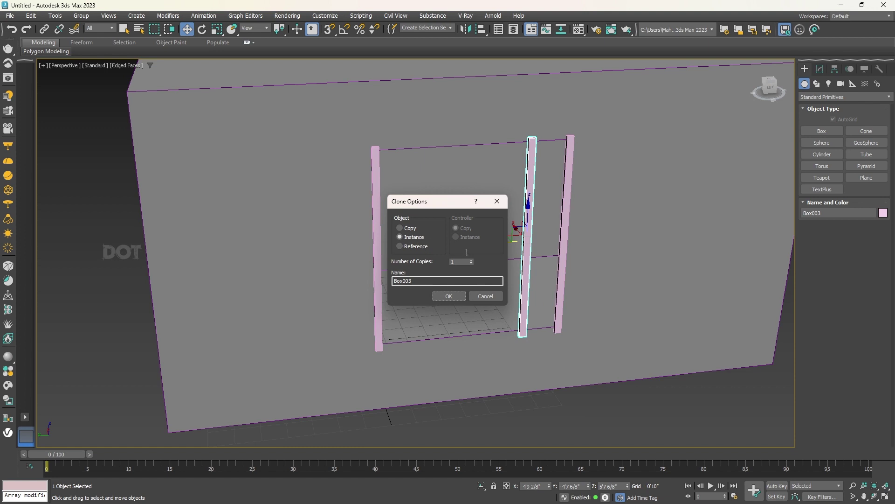
{"action": "left_click", "coordinate": [472, 260]}
{"action": "left_click", "coordinate": [472, 260]}
{"action": "left_click", "coordinate": [449, 295]}
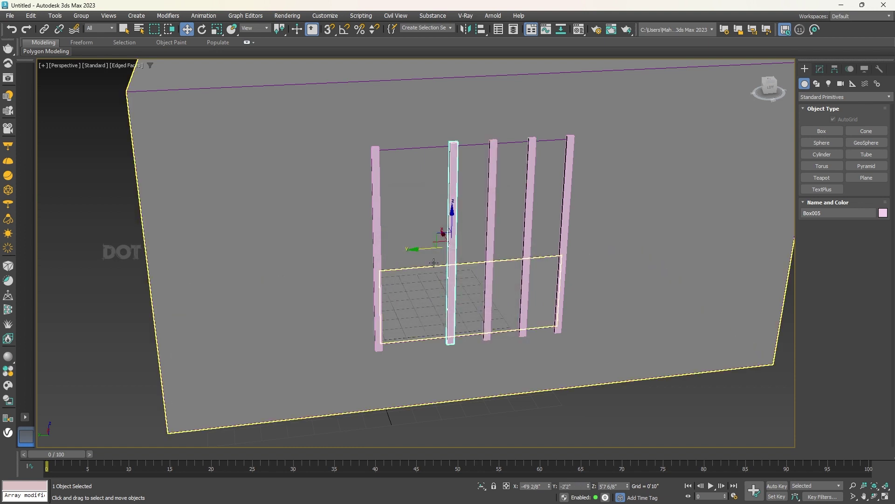
{"action": "left_click_drag", "start_coordinate": [420, 250], "coordinate": [381, 256], "text": "shift"}
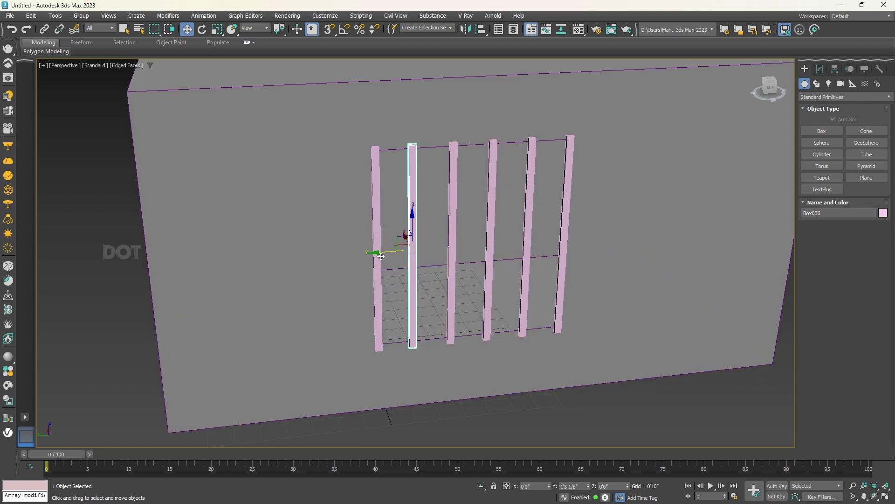
{"action": "left_click", "coordinate": [448, 297]}
{"action": "mouse_move", "coordinate": [448, 297]}
{"action": "middle_mouse_down", "text": "alt"}
{"action": "mouse_move", "coordinate": [447, 221]}
{"action": "mouse_move", "coordinate": [443, 241]}
{"action": "middle_mouse_up", "text": "alt"}
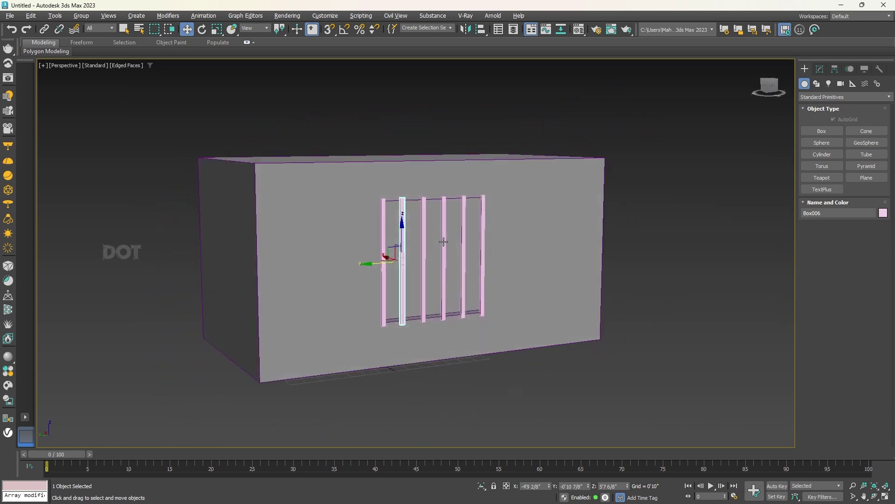
{"action": "scroll", "coordinate": [444, 241], "scroll_direction": "up", "scroll_amount": 3}
With angle snap on, Shift-rotate a vertical bar 90° to clone a horizontal bar
{"action": "key", "text": "e"}
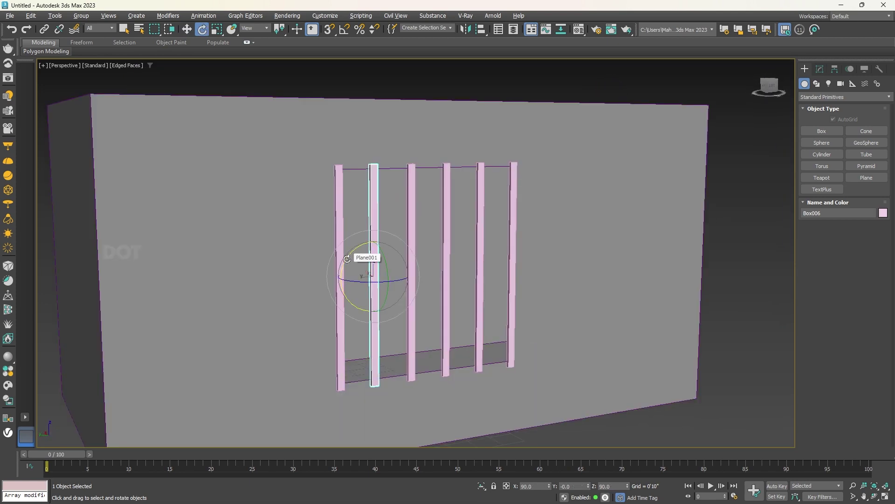
{"action": "key", "text": "a"}
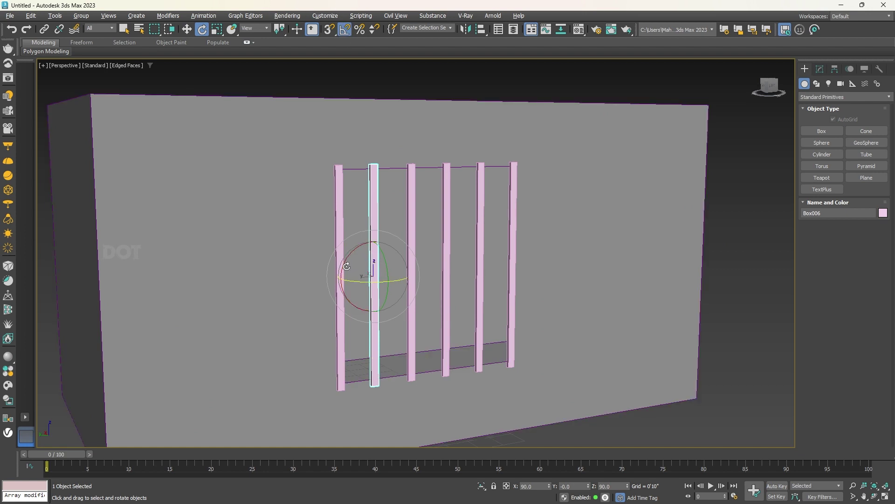
{"action": "left_click_drag", "start_coordinate": [346, 266], "coordinate": [374, 236], "text": "shift"}
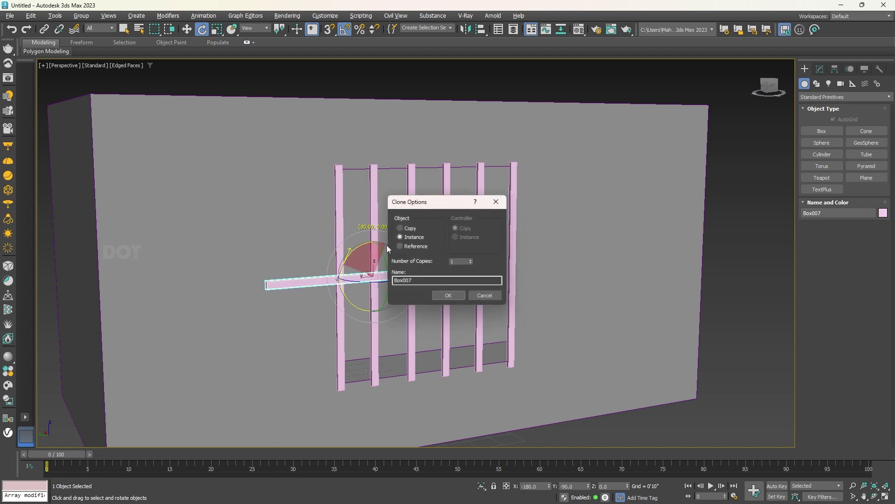
{"action": "left_click", "coordinate": [405, 228]}
{"action": "left_click", "coordinate": [446, 296]}
Move the horizontal bar to the tops of the posts, then Shift-drag a copy to the bottoms
{"action": "key", "text": "w"}
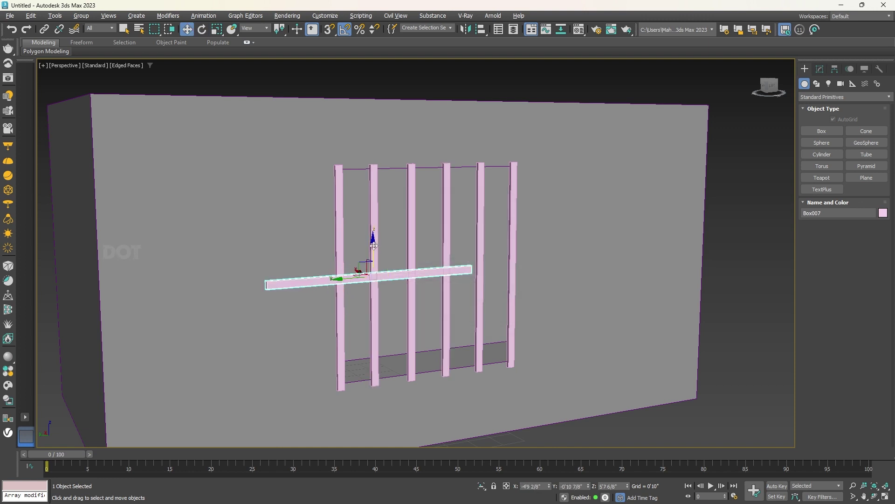
{"action": "left_click_drag", "start_coordinate": [373, 240], "coordinate": [380, 128]}
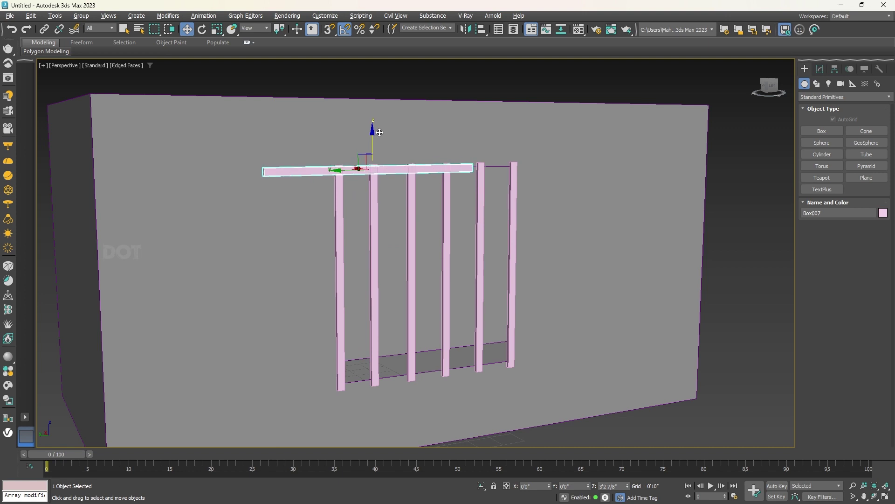
{"action": "mouse_move", "coordinate": [349, 167]}
{"action": "left_mouse_down"}
{"action": "mouse_move", "coordinate": [431, 167]}
{"action": "mouse_move", "coordinate": [394, 168]}
{"action": "left_mouse_up"}
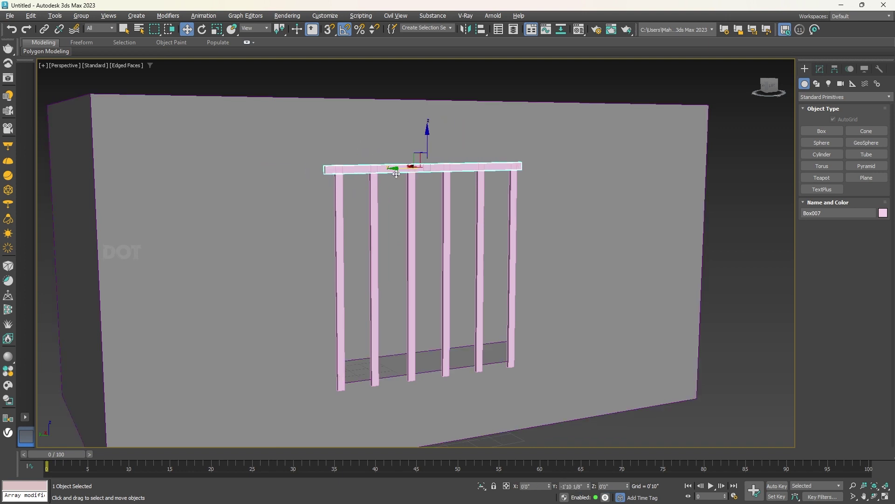
{"action": "left_click_drag", "start_coordinate": [429, 134], "coordinate": [442, 340], "text": "shift"}
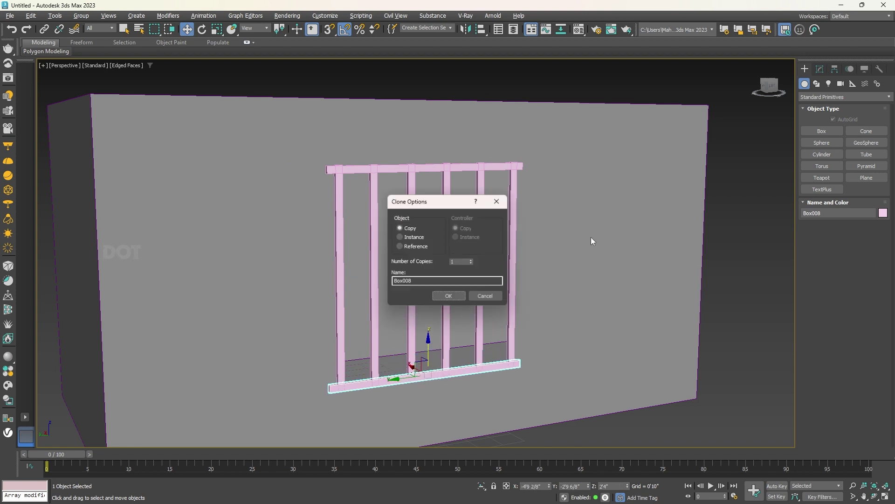
Confirm the bottom rail copy and nudge it slightly along X into place
{"action": "left_click", "coordinate": [449, 295]}
{"action": "mouse_move", "coordinate": [451, 295]}
{"action": "middle_mouse_down", "text": "alt"}
{"action": "mouse_move", "coordinate": [498, 268]}
{"action": "mouse_move", "coordinate": [657, 136]}
{"action": "middle_mouse_up", "text": "alt"}
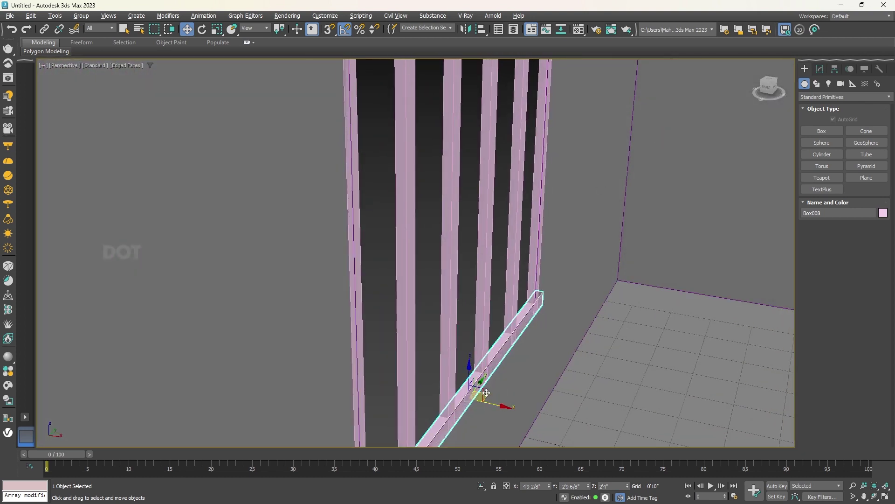
{"action": "left_click_drag", "start_coordinate": [496, 407], "coordinate": [497, 407]}
{"action": "mouse_move", "coordinate": [497, 408]}
{"action": "middle_mouse_down", "text": "alt"}
{"action": "mouse_move", "coordinate": [538, 228]}
{"action": "mouse_move", "coordinate": [536, 326]}
{"action": "middle_mouse_up", "text": "alt"}
Select only the top rail Box007 and show its Modify panel parameters
{"action": "left_click", "coordinate": [516, 90], "text": "ctrl"}
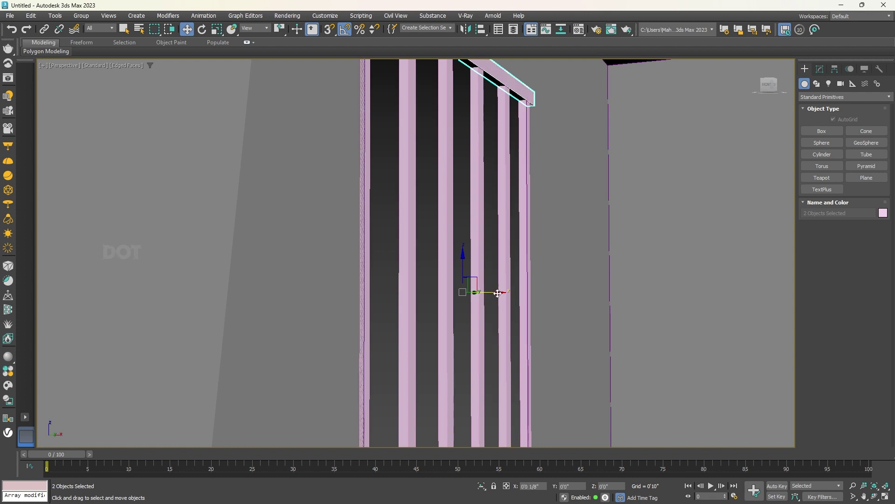
{"action": "left_click", "coordinate": [559, 103]}
{"action": "left_click", "coordinate": [524, 94]}
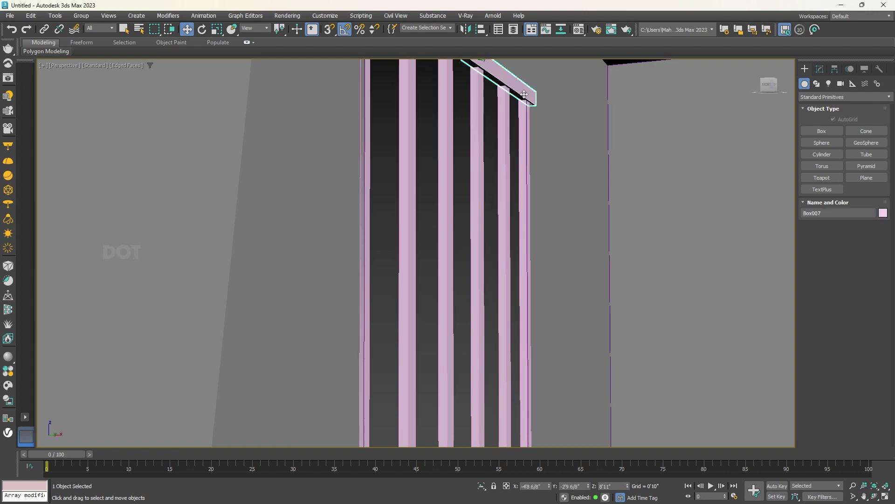
{"action": "left_click", "coordinate": [819, 69]}
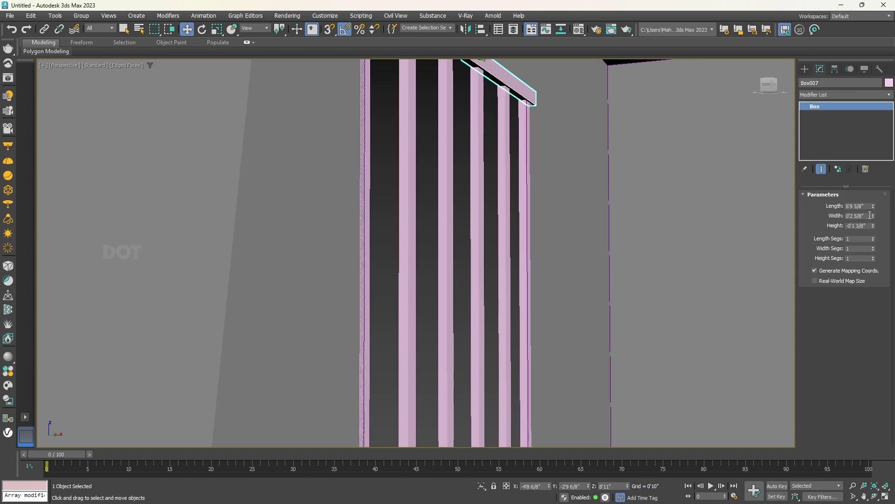
Widen the top rail Box007 to Width 0'4 2/8"
{"action": "left_click_drag", "start_coordinate": [873, 215], "coordinate": [873, 198]}
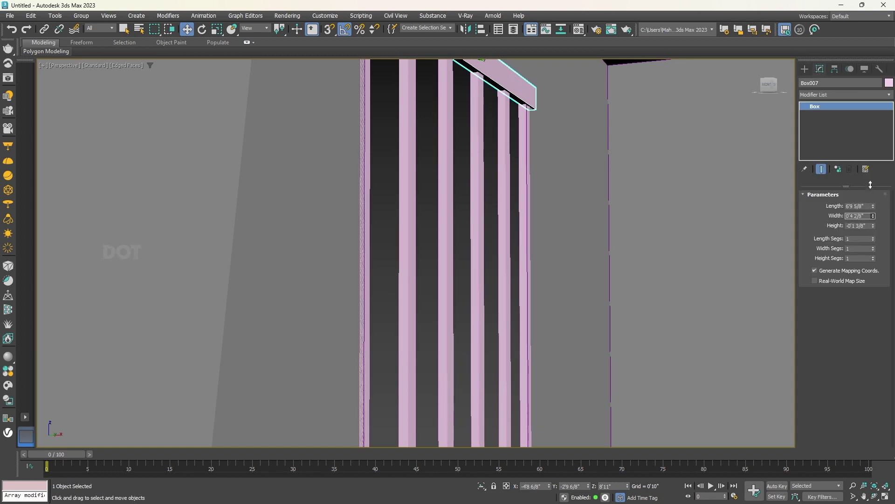
{"action": "scroll", "coordinate": [352, 233], "scroll_direction": "down", "scroll_amount": 5}
{"action": "middle_click_drag", "start_coordinate": [452, 262], "coordinate": [392, 268], "text": "alt"}
{"action": "scroll", "coordinate": [479, 366], "scroll_direction": "up", "scroll_amount": 3}
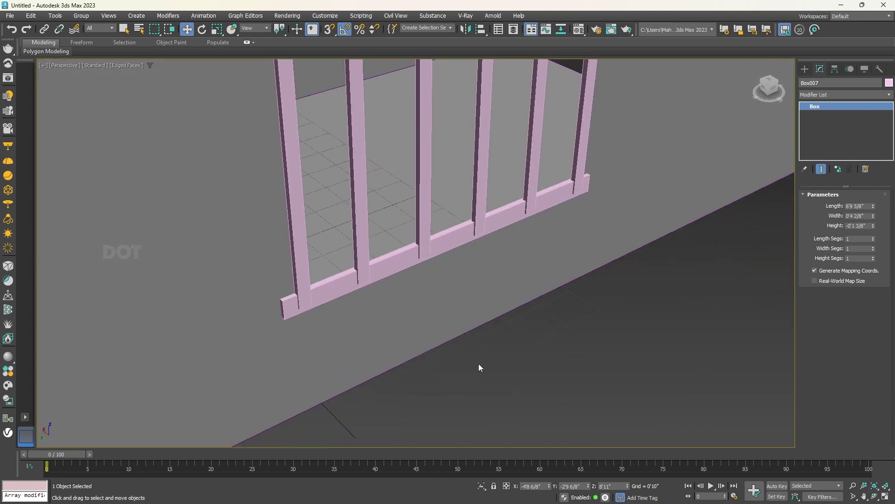
{"action": "scroll", "coordinate": [351, 273], "scroll_direction": "down", "scroll_amount": 3}
{"action": "mouse_move", "coordinate": [500, 307]}
{"action": "middle_mouse_down", "text": "alt"}
{"action": "mouse_move", "coordinate": [524, 266]}
{"action": "mouse_move", "coordinate": [522, 344]}
{"action": "middle_mouse_up", "text": "alt"}
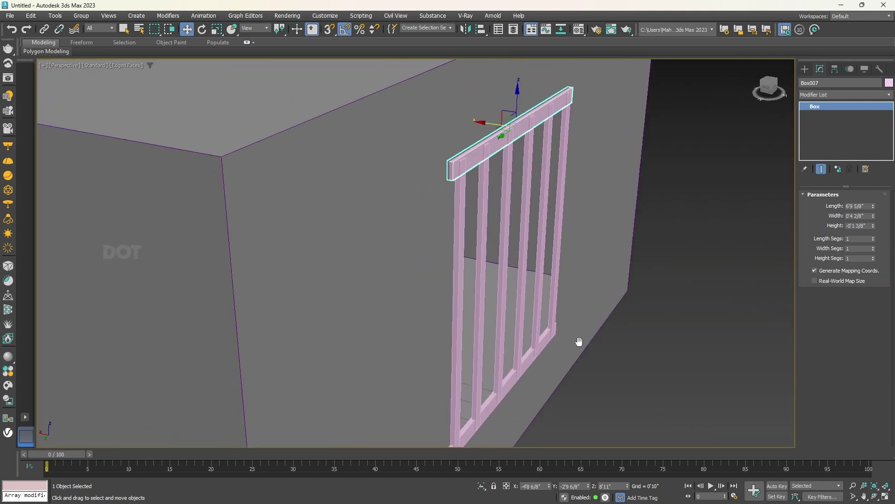
Set the top rail's Height to -0'2 4/8" and deselect it
{"action": "left_click_drag", "start_coordinate": [873, 225], "coordinate": [880, 263]}
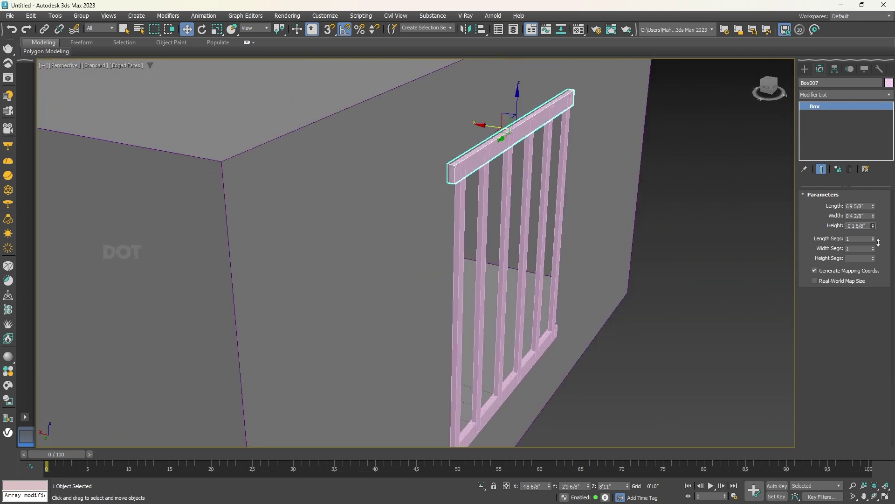
{"action": "scroll", "coordinate": [530, 254], "scroll_direction": "down", "scroll_amount": 3}
{"action": "middle_click_drag", "start_coordinate": [530, 254], "coordinate": [415, 208], "text": "alt"}
{"action": "scroll", "coordinate": [414, 207], "scroll_direction": "up", "scroll_amount": 3}
{"action": "scroll", "coordinate": [415, 207], "scroll_direction": "down", "scroll_amount": 5}
{"action": "scroll", "coordinate": [426, 250], "scroll_direction": "down", "scroll_amount": 3}
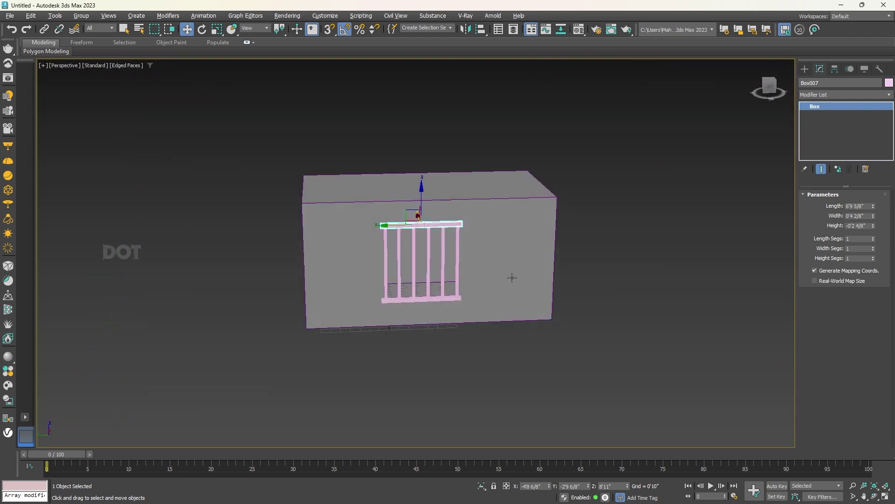
{"action": "mouse_move", "coordinate": [510, 278]}
{"action": "middle_mouse_down", "text": "alt"}
{"action": "mouse_move", "coordinate": [548, 258]}
{"action": "mouse_move", "coordinate": [454, 273]}
{"action": "mouse_move", "coordinate": [385, 364]}
{"action": "middle_mouse_up", "text": "alt"}
{"action": "left_click", "coordinate": [385, 364]}
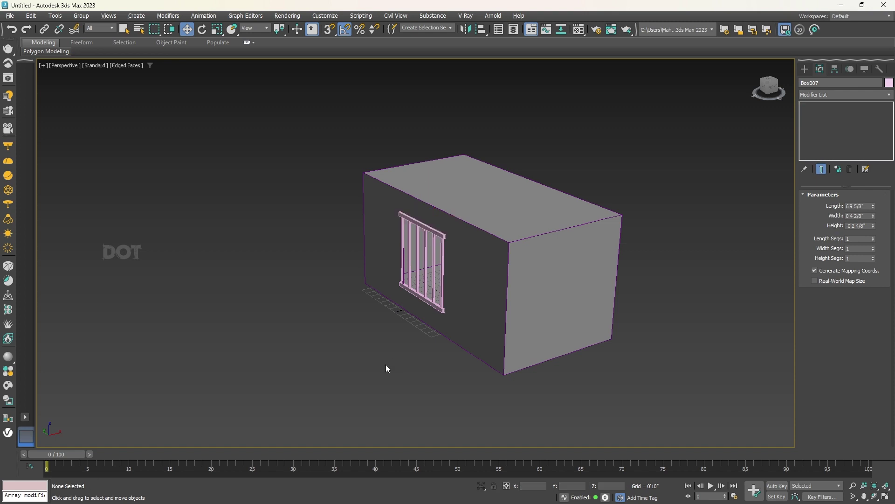
{"action": "mouse_move", "coordinate": [346, 329]}
{"action": "middle_mouse_down", "text": "alt"}
{"action": "mouse_move", "coordinate": [386, 345]}
{"action": "mouse_move", "coordinate": [385, 337]}
{"action": "middle_mouse_up", "text": "alt"}
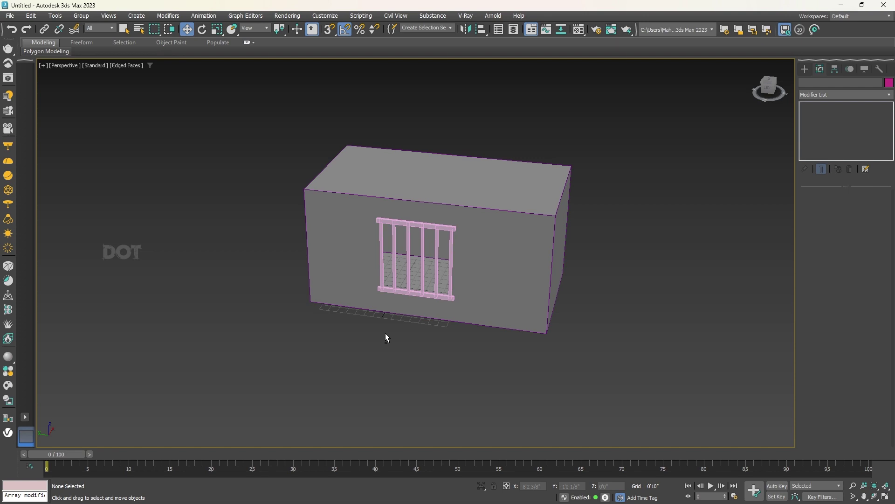
{"action": "mouse_move", "coordinate": [577, 371]}
{"action": "middle_mouse_down", "text": "alt"}
{"action": "mouse_move", "coordinate": [518, 304]}
{"action": "mouse_move", "coordinate": [497, 354]}
{"action": "mouse_move", "coordinate": [509, 382]}
{"action": "middle_mouse_up", "text": "alt"}
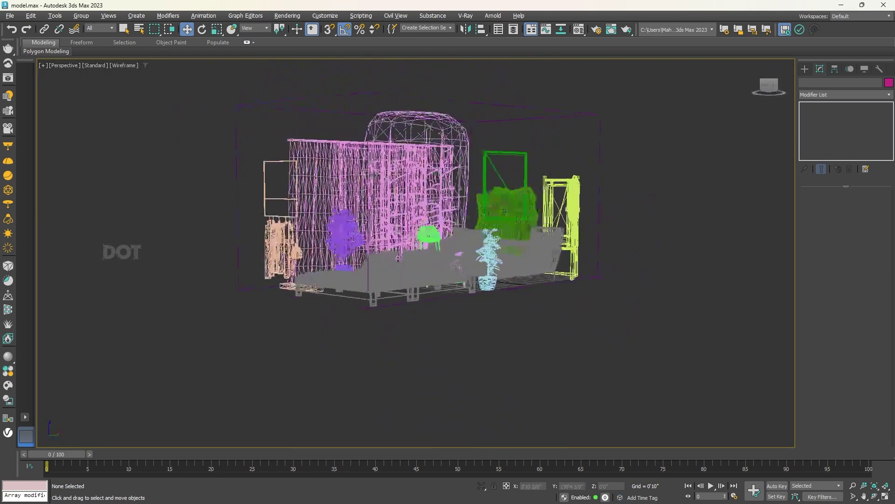
Orbit the Perspective view to look down into the furnished living room from several angles
{"action": "mouse_move", "coordinate": [402, 232]}
{"action": "middle_mouse_down", "text": "alt"}
{"action": "mouse_move", "coordinate": [496, 231]}
{"action": "mouse_move", "coordinate": [495, 246]}
{"action": "middle_mouse_up", "text": "alt"}
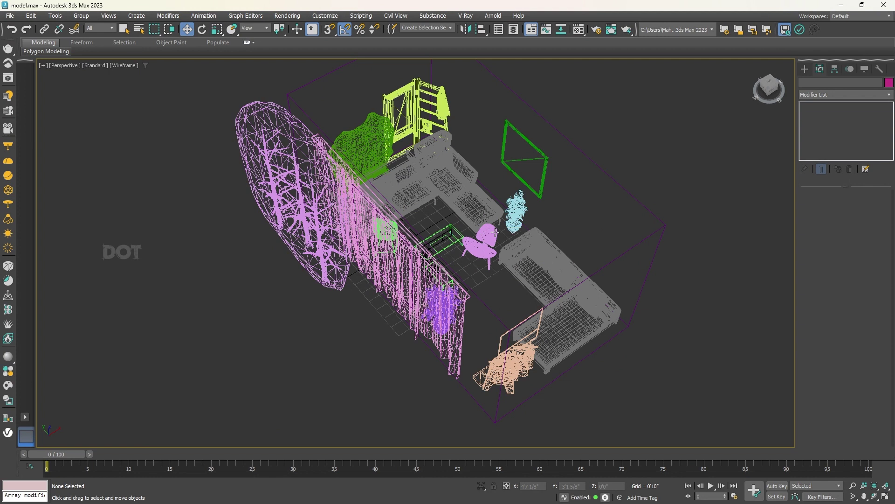
{"action": "mouse_move", "coordinate": [495, 231]}
{"action": "middle_mouse_down", "text": "alt"}
{"action": "mouse_move", "coordinate": [457, 285]}
{"action": "mouse_move", "coordinate": [473, 282]}
{"action": "middle_mouse_up", "text": "alt"}
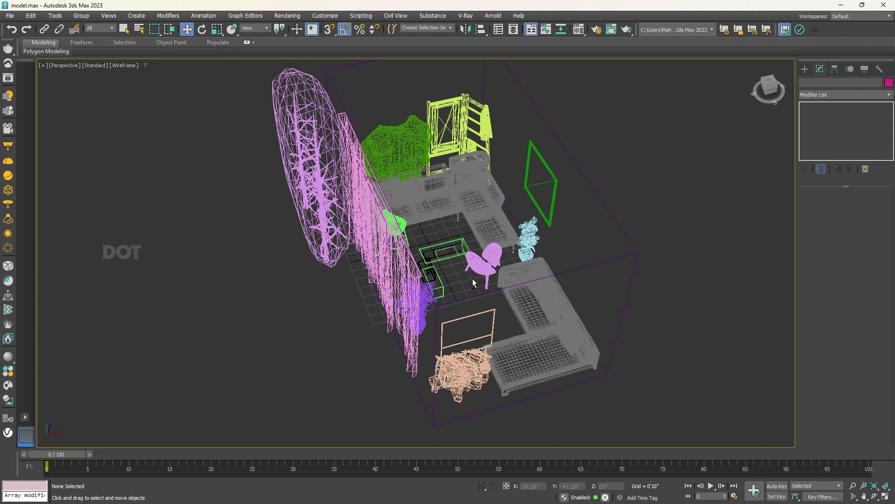
{"action": "middle_click_drag", "start_coordinate": [472, 278], "coordinate": [428, 355], "text": "alt"}
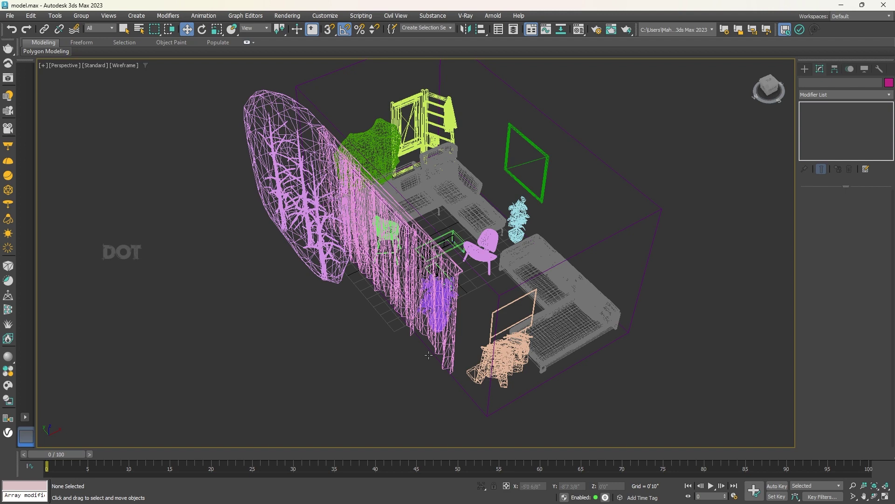
In a zoomed-extents Top view, create a VRayPhysicalCamera from the lower-left corner aimed diagonally across the room
{"action": "key", "text": "t"}
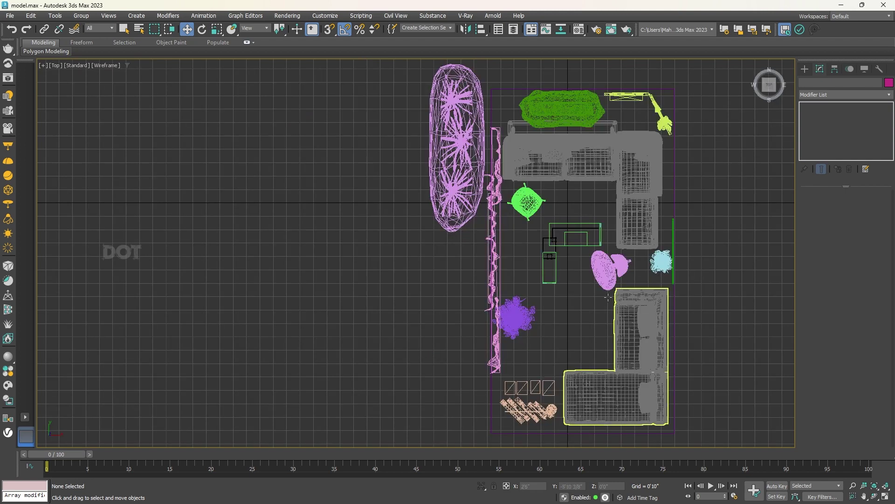
{"action": "key", "text": "z"}
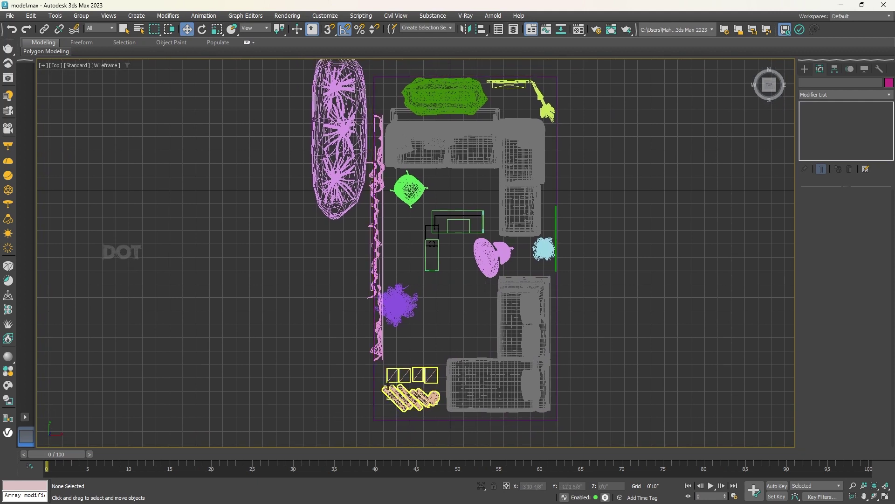
{"action": "left_click", "coordinate": [804, 69]}
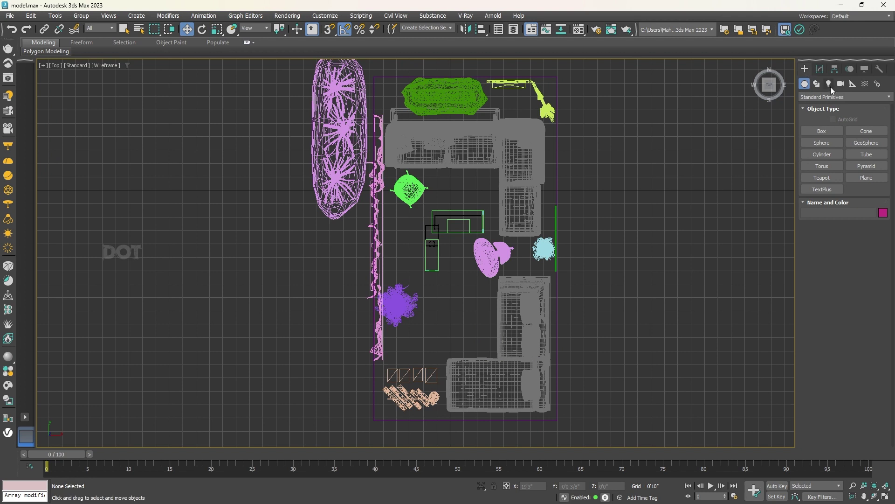
{"action": "left_click", "coordinate": [841, 84]}
{"action": "left_click", "coordinate": [834, 96]}
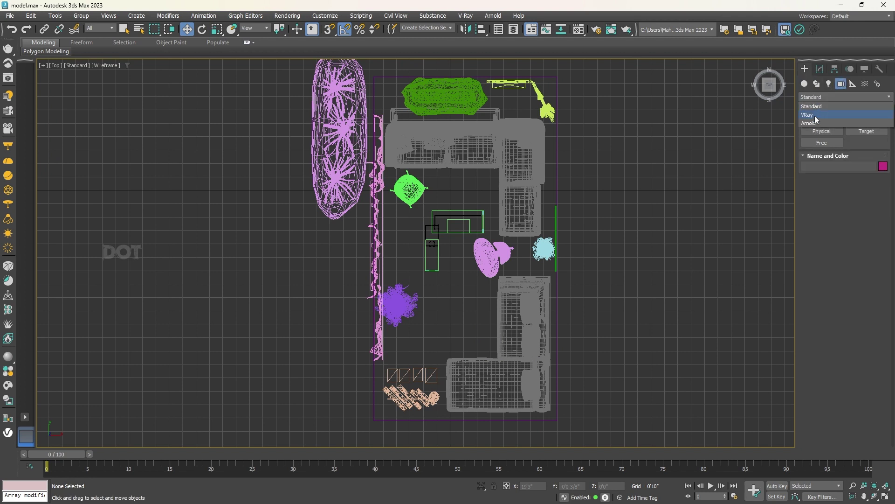
{"action": "left_click", "coordinate": [816, 117]}
{"action": "left_click", "coordinate": [864, 131]}
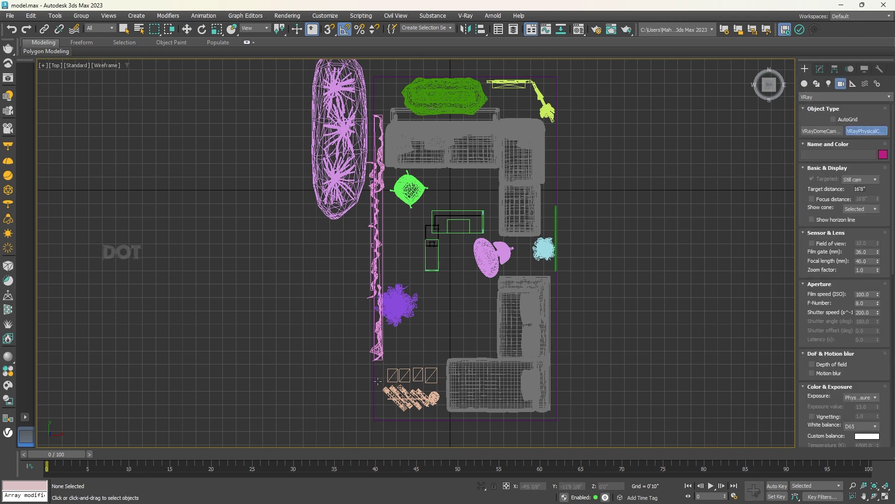
{"action": "mouse_move", "coordinate": [379, 382]}
{"action": "left_mouse_down"}
{"action": "mouse_move", "coordinate": [491, 207]}
{"action": "mouse_move", "coordinate": [499, 212]}
{"action": "left_mouse_up"}
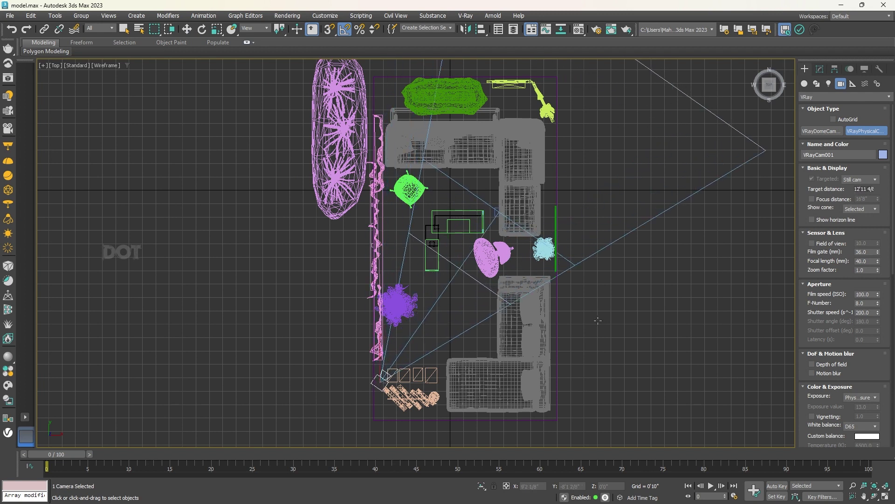
Select the new camera VRayCam001 with the Move tool
{"action": "key", "text": "w"}
{"action": "left_click", "coordinate": [599, 356]}
{"action": "left_click", "coordinate": [440, 297]}
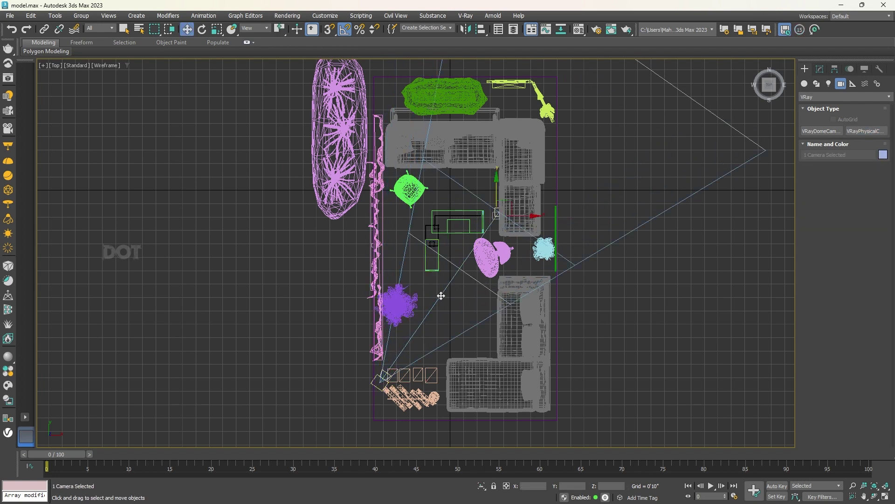
Show four viewports with the VRayCam001 view active in Default Shading
{"action": "key", "text": "p"}
{"action": "mouse_move", "coordinate": [468, 304]}
{"action": "middle_mouse_down", "text": "alt"}
{"action": "mouse_move", "coordinate": [564, 253]}
{"action": "mouse_move", "coordinate": [472, 314]}
{"action": "mouse_move", "coordinate": [380, 306]}
{"action": "mouse_move", "coordinate": [469, 315]}
{"action": "mouse_move", "coordinate": [430, 340]}
{"action": "mouse_move", "coordinate": [447, 307]}
{"action": "middle_mouse_up", "text": "alt"}
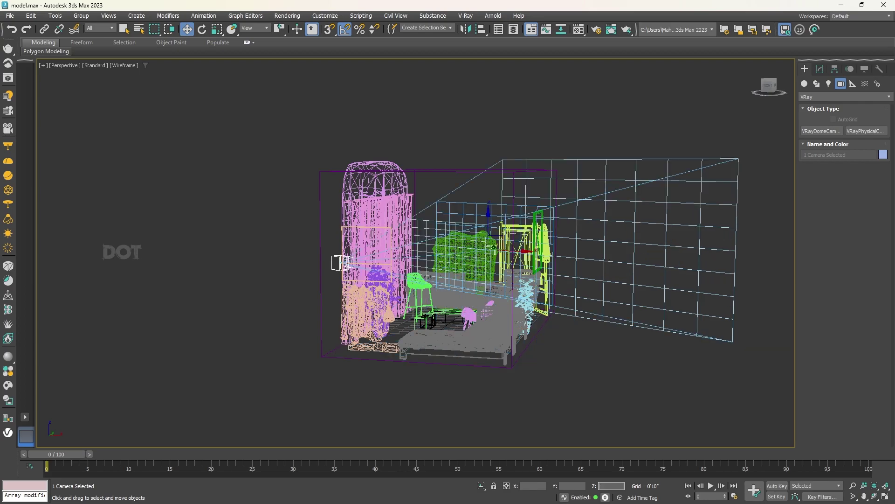
{"action": "mouse_move", "coordinate": [522, 441]}
{"action": "middle_mouse_down", "text": "alt"}
{"action": "mouse_move", "coordinate": [496, 331]}
{"action": "mouse_move", "coordinate": [621, 320]}
{"action": "mouse_move", "coordinate": [510, 326]}
{"action": "middle_mouse_up", "text": "alt"}
{"action": "key", "text": "alt+w"}
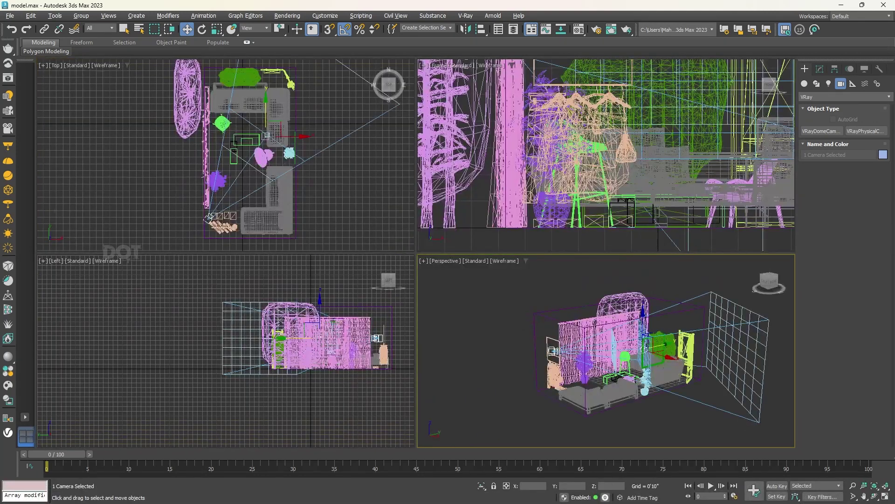
{"action": "left_click", "coordinate": [585, 115]}
{"action": "key", "text": "F3"}
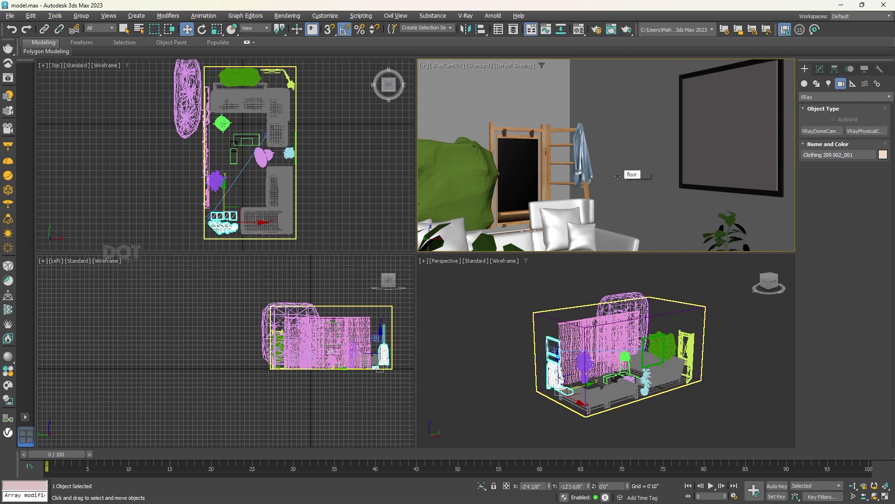
Set render output to 1920 × 1080 and show the safe frame in the camera view
{"action": "left_click", "coordinate": [596, 29]}
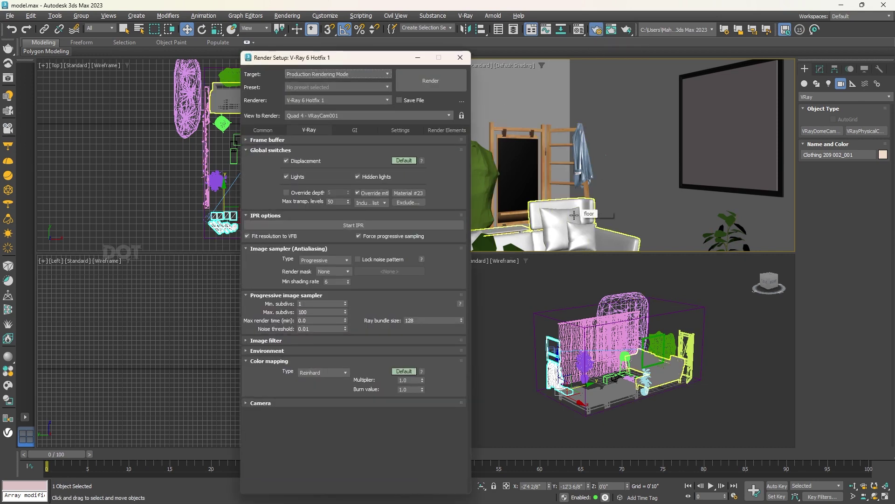
{"action": "left_click", "coordinate": [264, 131]}
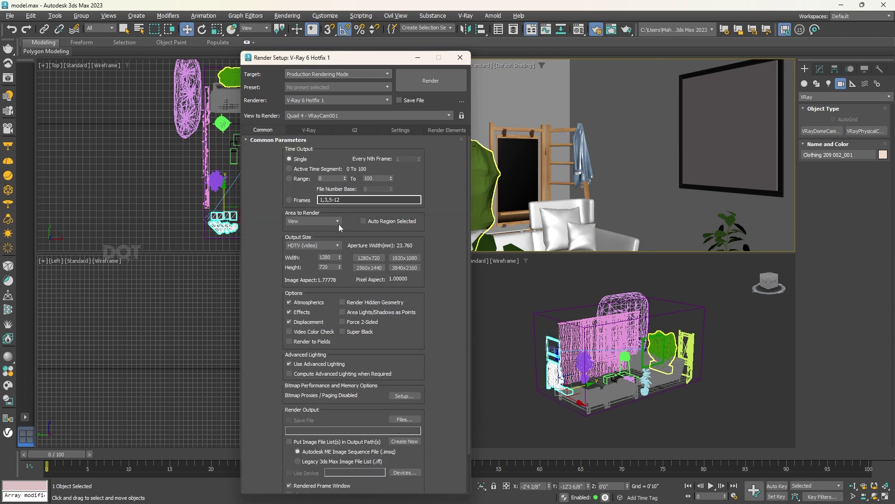
{"action": "left_click", "coordinate": [405, 257]}
{"action": "left_click", "coordinate": [461, 58]}
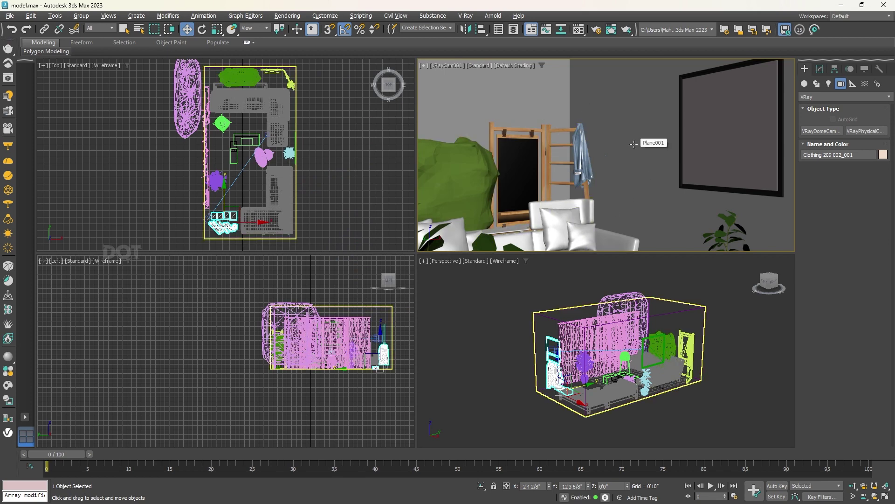
{"action": "key", "text": "shift+f"}
Select the whole room group, deselect, then undo to restore the group selection
{"action": "left_click", "coordinate": [490, 217]}
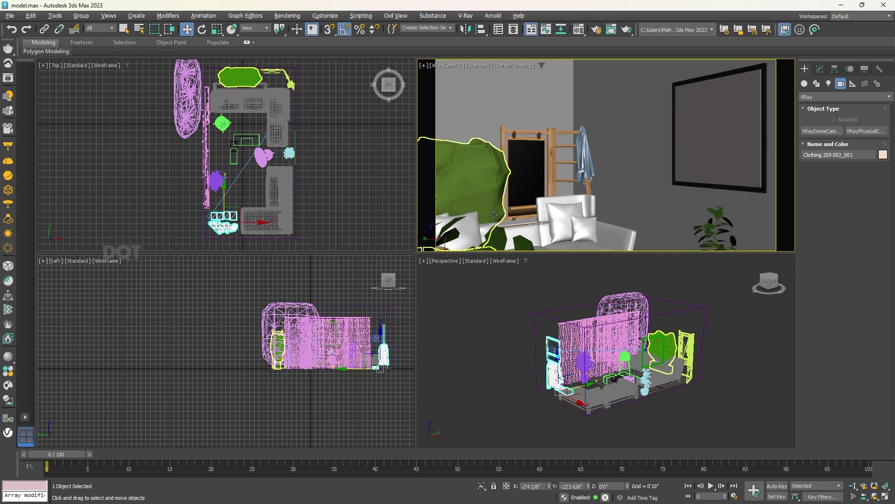
{"action": "left_click", "coordinate": [538, 220]}
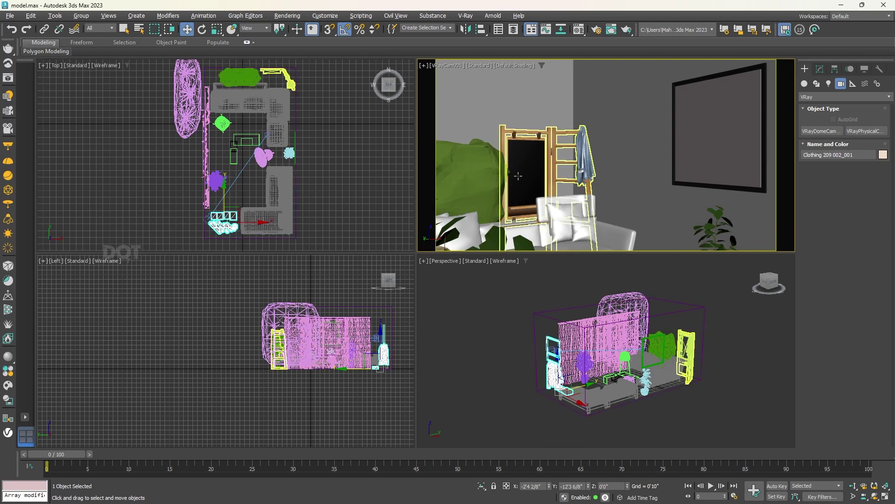
{"action": "left_click", "coordinate": [601, 177]}
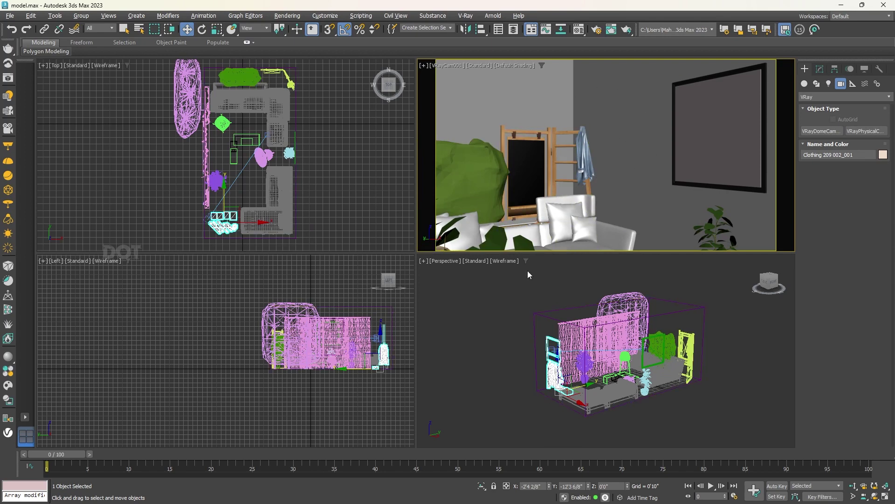
{"action": "key", "text": "ctrl+z"}
Select the VRay camera using the Cameras selection filter and show its parameters
{"action": "left_click", "coordinate": [113, 29]}
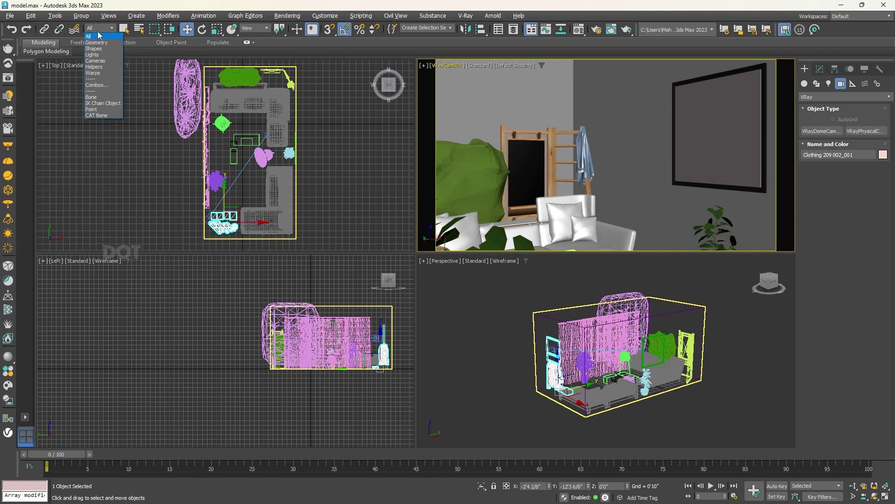
{"action": "left_click", "coordinate": [96, 59]}
{"action": "left_click", "coordinate": [214, 228]}
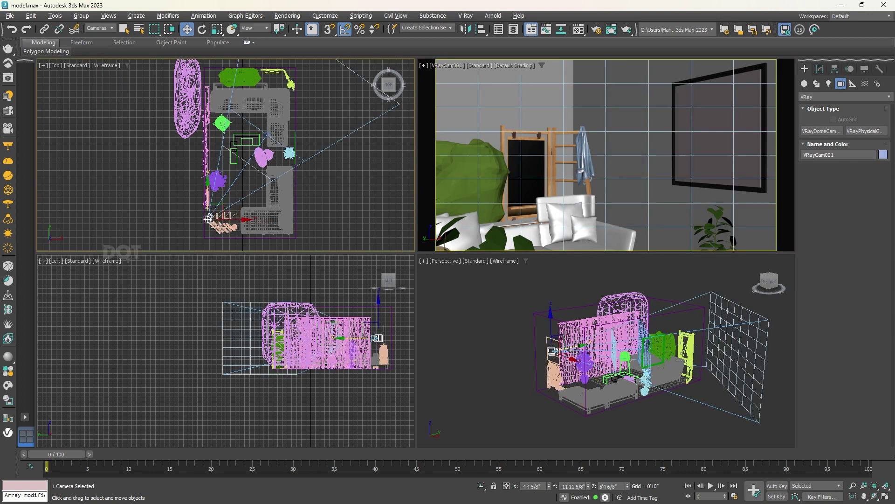
{"action": "left_click", "coordinate": [820, 70]}
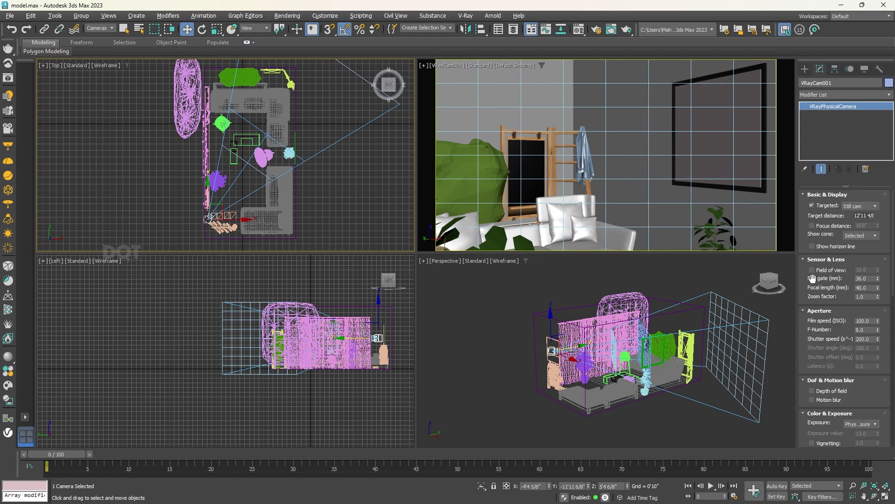
Give VRayCam001 a 55 mm film gate and a focal length of about 50.8 mm
{"action": "key", "text": "shift+Tab"}
{"action": "type", "text": "55"}
{"action": "key", "text": "Return"}
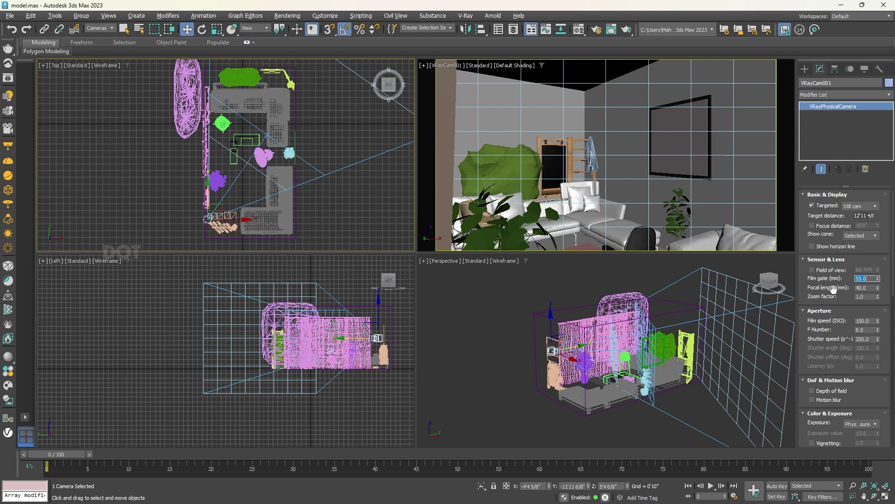
{"action": "mouse_move", "coordinate": [878, 288]}
{"action": "left_mouse_down"}
{"action": "mouse_move", "coordinate": [890, 316]}
{"action": "mouse_move", "coordinate": [9, 275]}
{"action": "mouse_move", "coordinate": [9, 260]}
{"action": "mouse_move", "coordinate": [9, 282]}
{"action": "mouse_move", "coordinate": [14, 275]}
{"action": "left_mouse_up"}
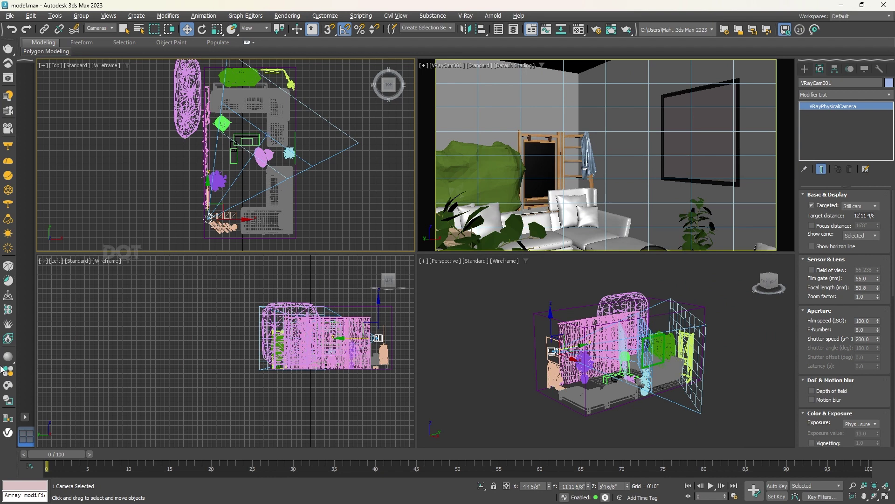
{"action": "mouse_move", "coordinate": [429, 365]}
{"action": "middle_mouse_down", "text": "alt"}
{"action": "mouse_move", "coordinate": [457, 327]}
{"action": "mouse_move", "coordinate": [493, 319]}
{"action": "mouse_move", "coordinate": [458, 300]}
{"action": "mouse_move", "coordinate": [505, 292]}
{"action": "middle_mouse_up", "text": "alt"}
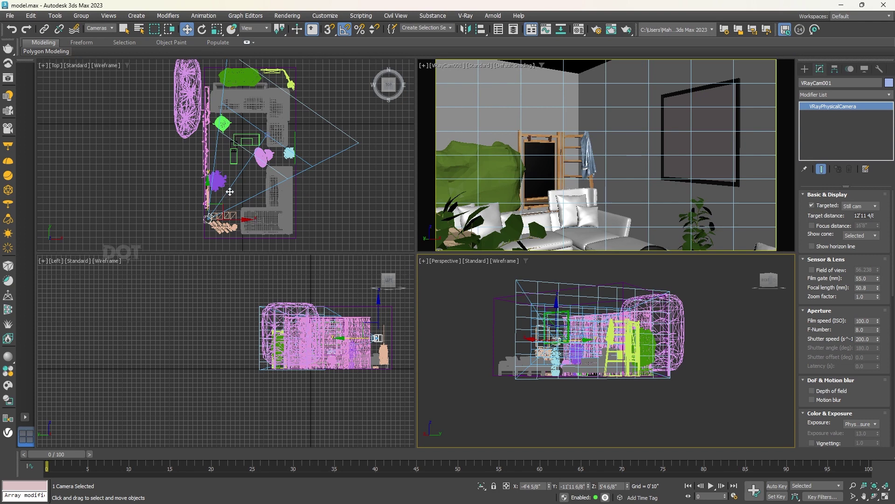
Set the camera's height to 4'0" and lower its target to aim slightly down
{"action": "double_click", "coordinate": [611, 485]}
{"action": "type", "text": "4"}
{"action": "key", "text": "Return"}
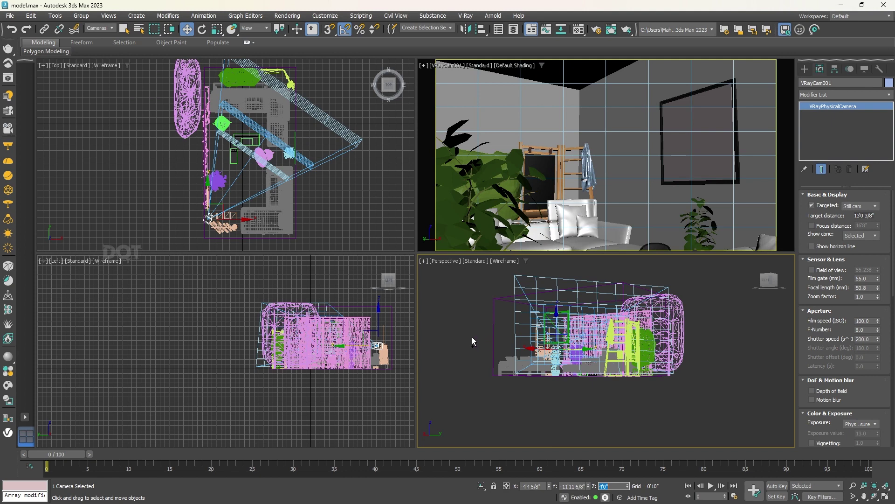
{"action": "left_click", "coordinate": [454, 313]}
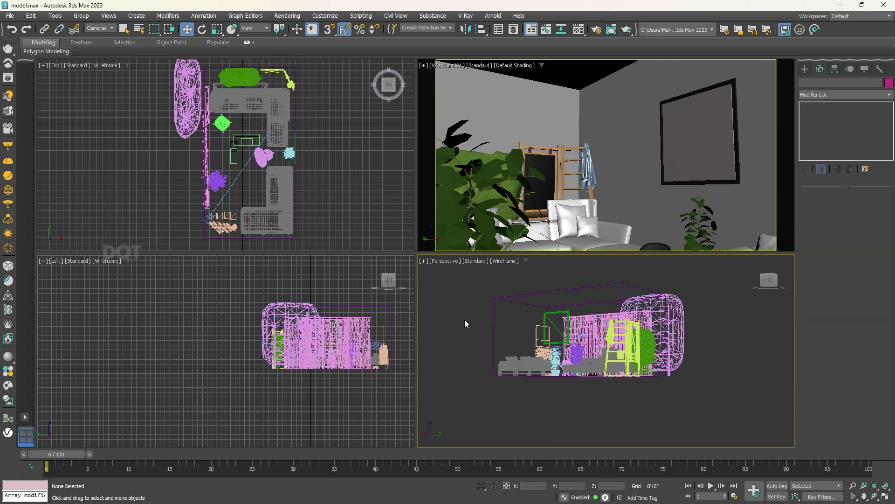
{"action": "left_click", "coordinate": [240, 172]}
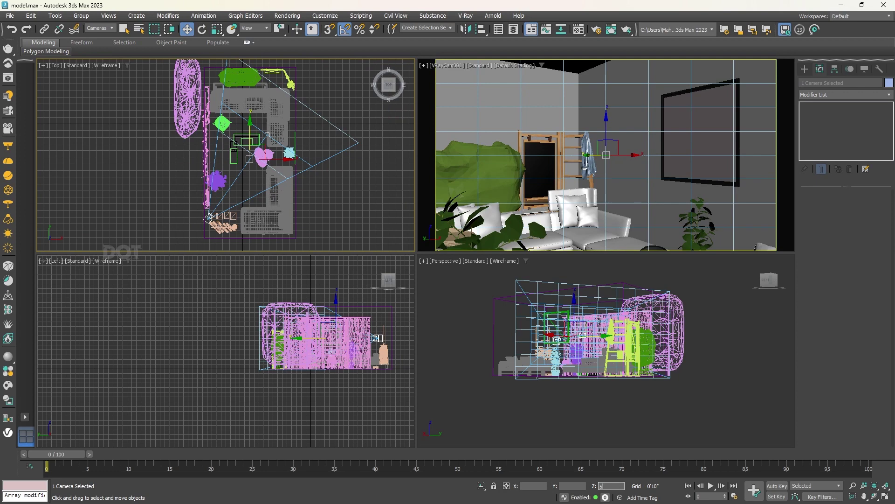
{"action": "key", "text": "Return"}
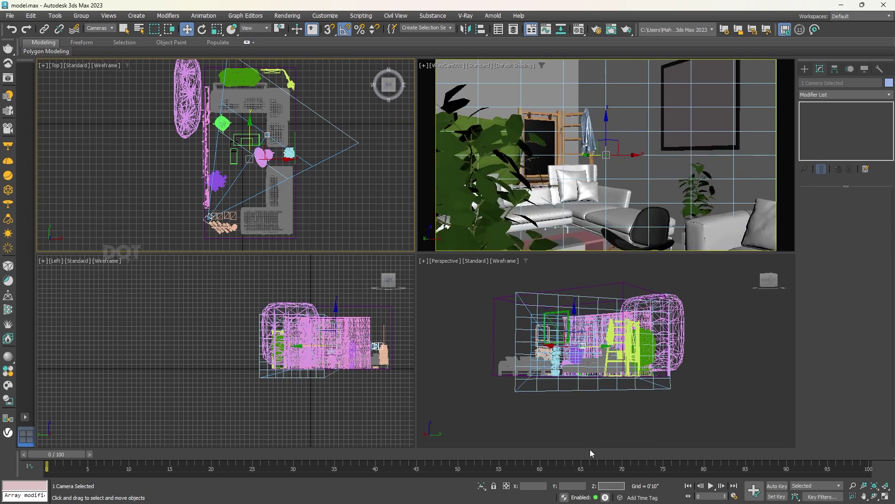
Reselect the camera and change its film gate to 45, then 65 mm
{"action": "left_click", "coordinate": [207, 218]}
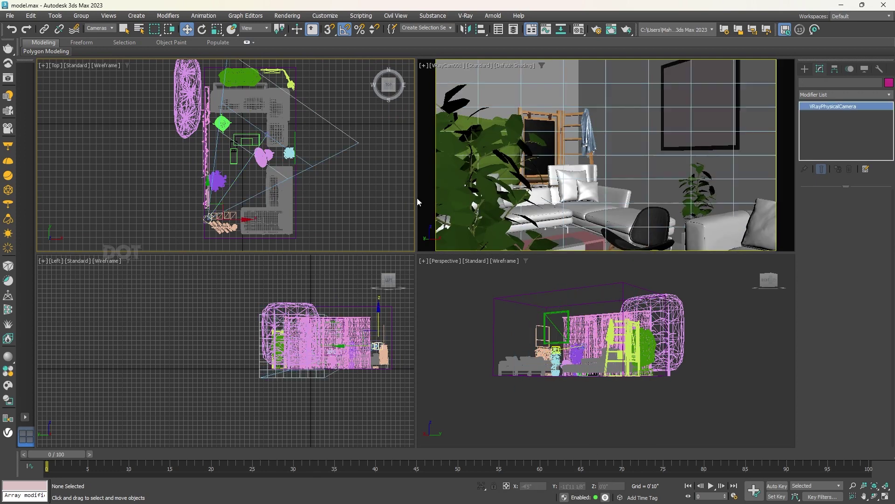
{"action": "double_click", "coordinate": [868, 279]}
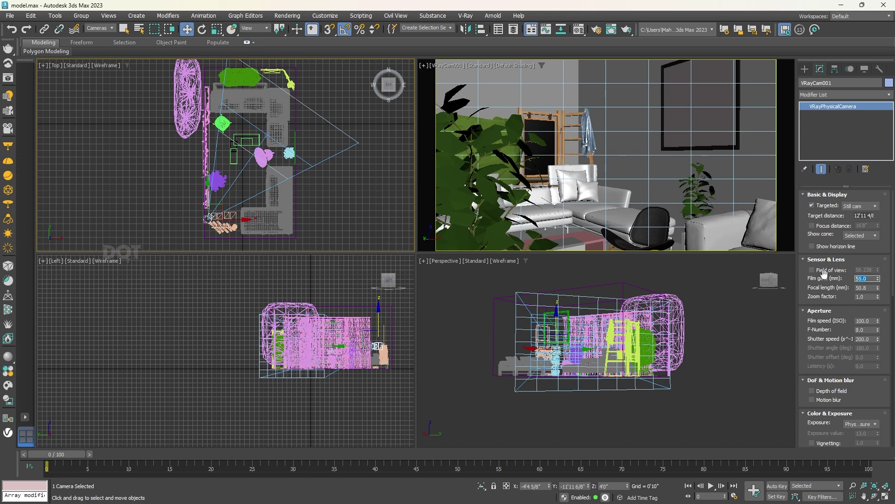
{"action": "type", "text": "45"}
{"action": "key", "text": "Return"}
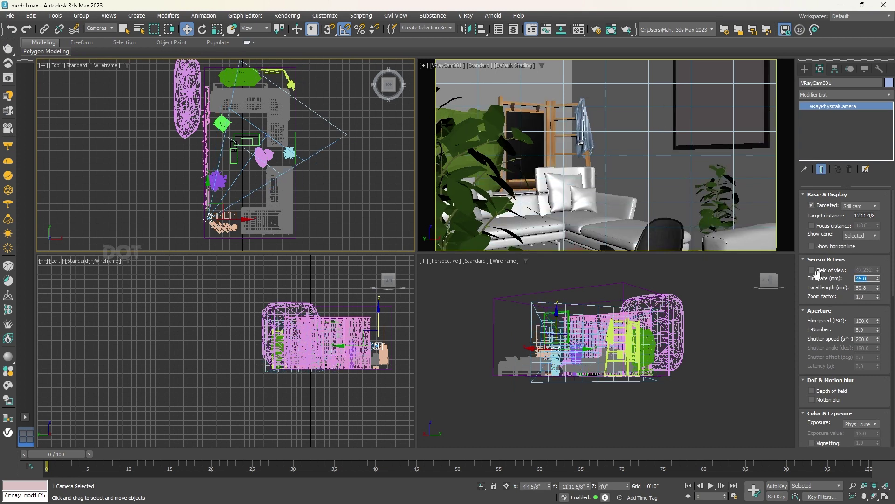
{"action": "type", "text": "65"}
{"action": "key", "text": "Return"}
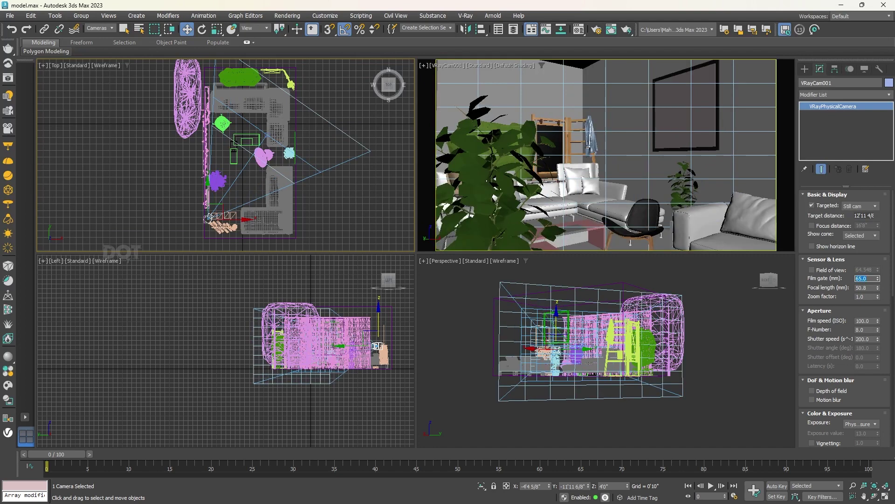
Raise VRayCam001's focal length to about 52.8 mm and shift the camera right in plan
{"action": "scroll", "coordinate": [204, 208], "scroll_direction": "up", "scroll_amount": 2}
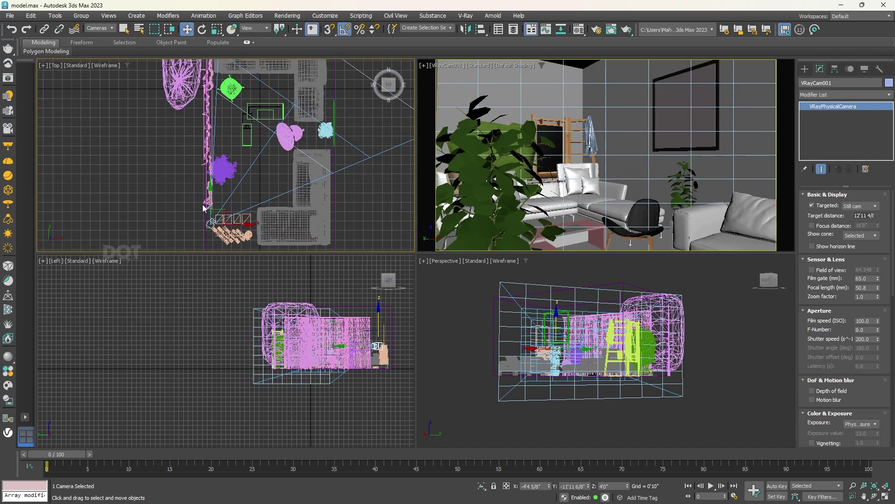
{"action": "left_click", "coordinate": [225, 175]}
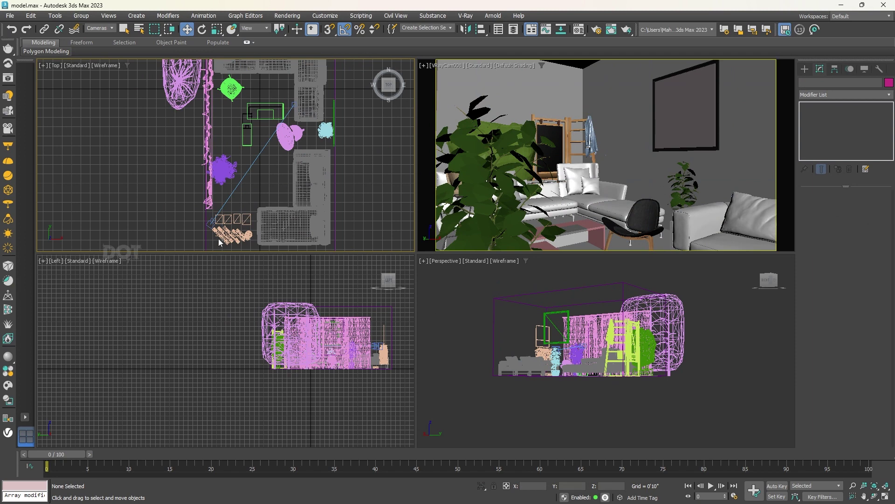
{"action": "left_click", "coordinate": [210, 223]}
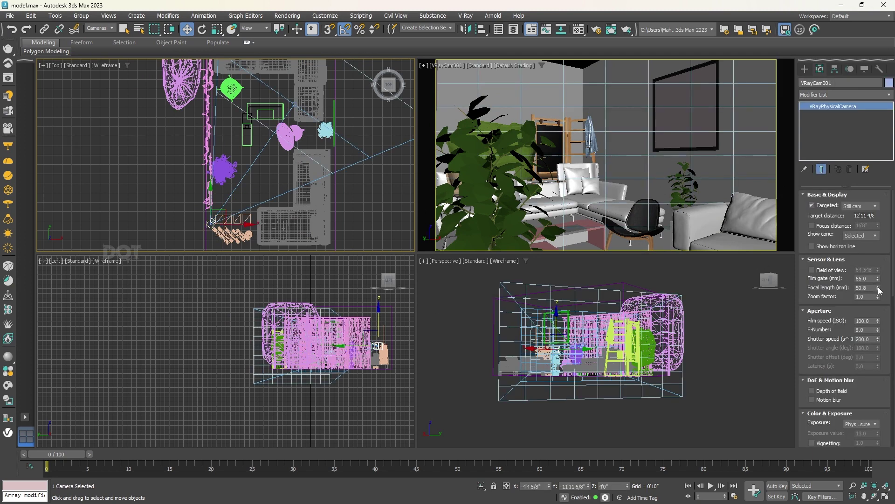
{"action": "left_click_drag", "start_coordinate": [875, 289], "coordinate": [876, 283]}
{"action": "left_click_drag", "start_coordinate": [243, 224], "coordinate": [270, 229]}
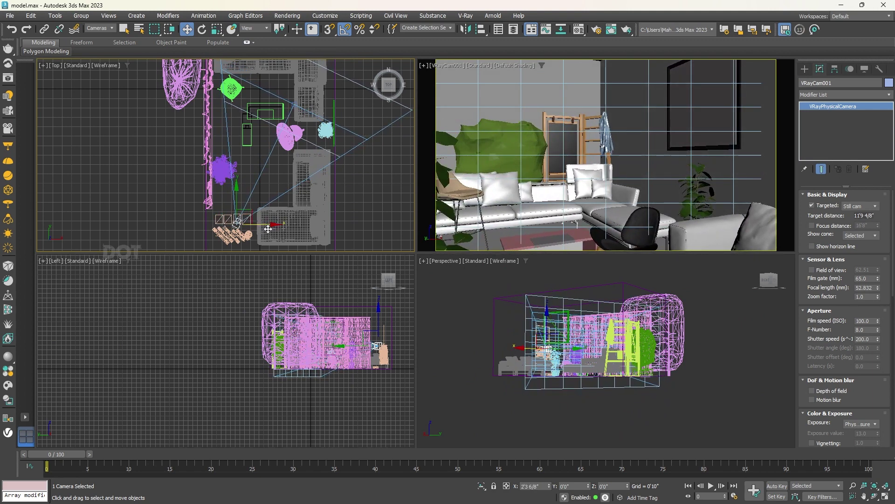
Move VRayCam001.Target to about 3'11 6/8" high to re-aim, then reselect the camera
{"action": "left_click_drag", "start_coordinate": [329, 156], "coordinate": [282, 124]}
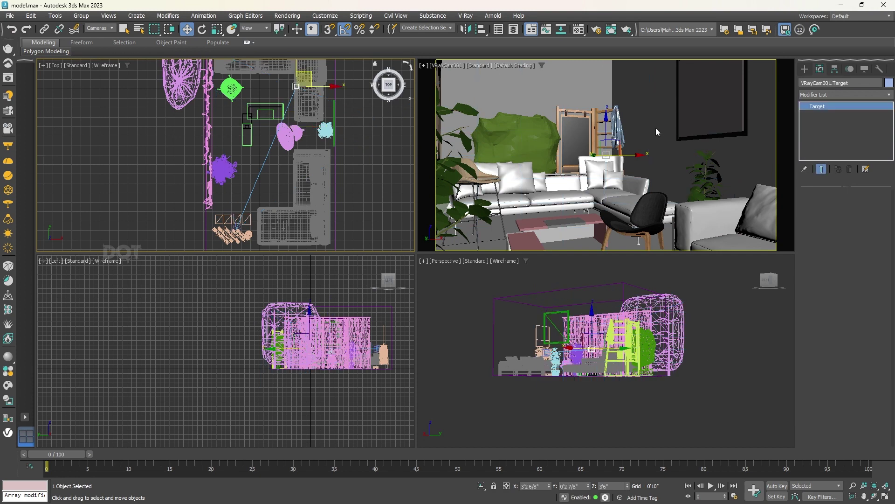
{"action": "left_click", "coordinate": [620, 127]}
{"action": "mouse_move", "coordinate": [607, 122]}
{"action": "left_mouse_down"}
{"action": "mouse_move", "coordinate": [607, 112]}
{"action": "mouse_move", "coordinate": [605, 145]}
{"action": "mouse_move", "coordinate": [617, 142]}
{"action": "left_mouse_up"}
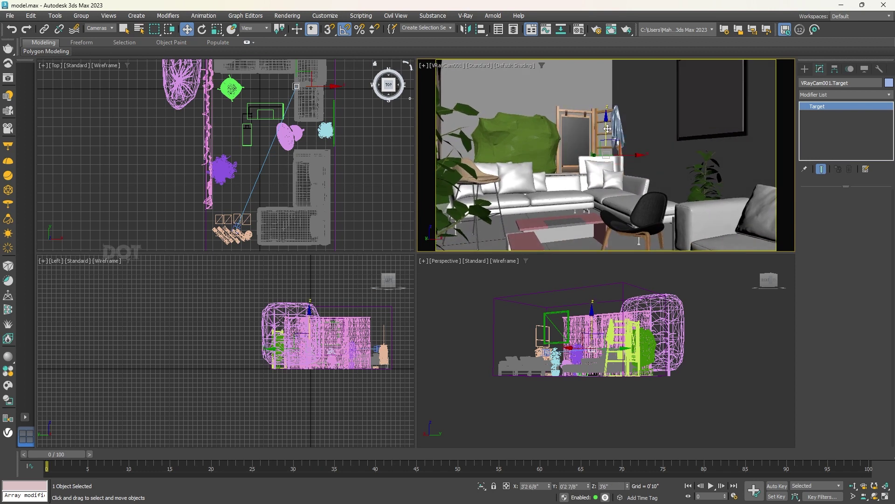
{"action": "left_click_drag", "start_coordinate": [605, 130], "coordinate": [605, 119]}
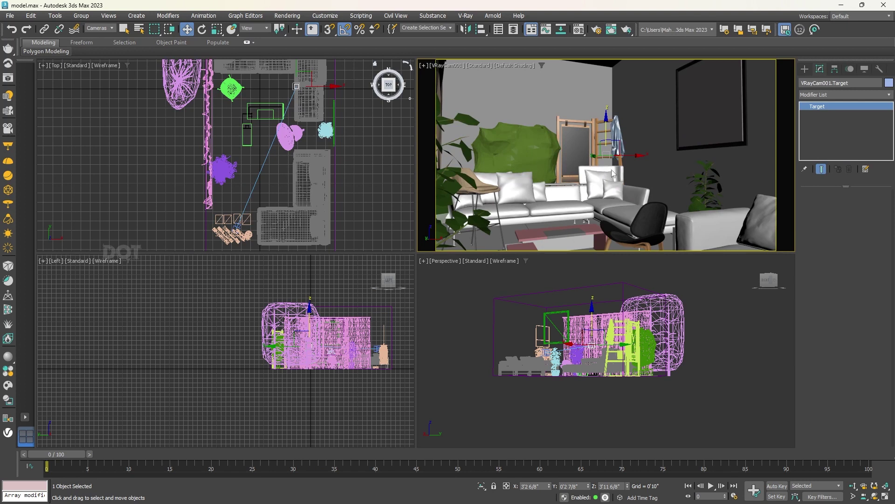
{"action": "left_click", "coordinate": [236, 226]}
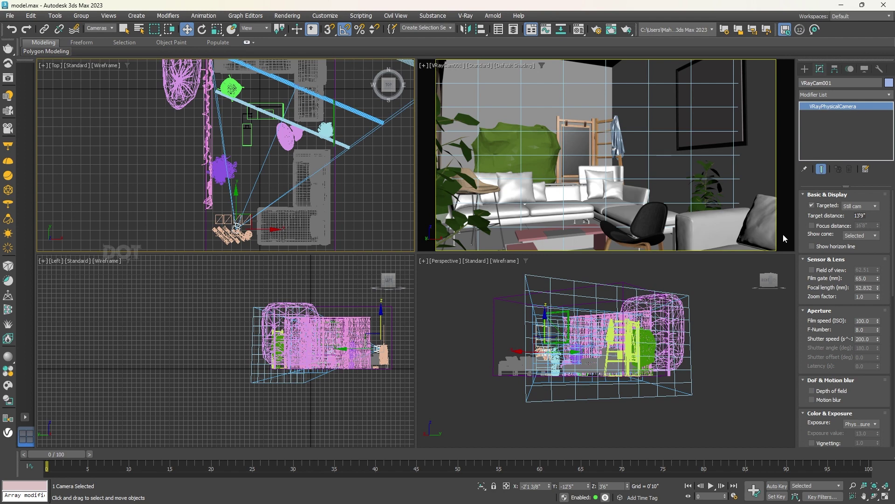
Try automatic vertical tilt on VRayCam001, settle on a manual tilt of about 0.125, then deselect
{"action": "left_click_drag", "start_coordinate": [808, 325], "coordinate": [806, 156]}
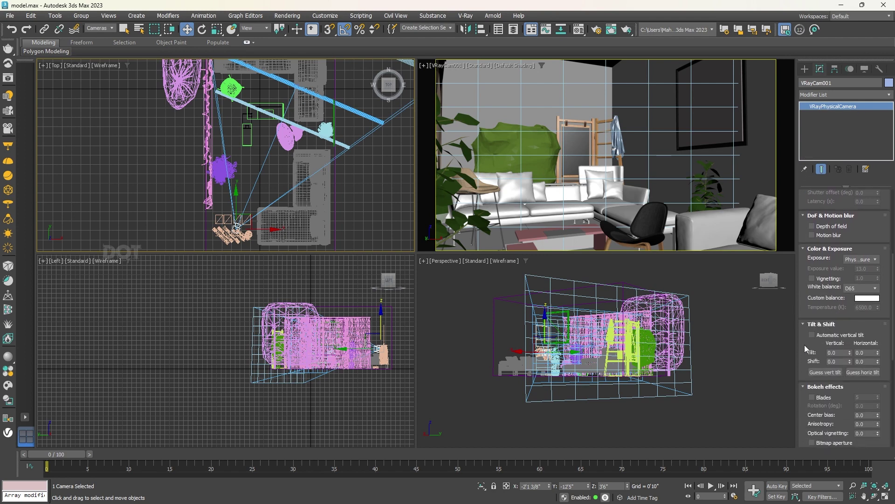
{"action": "left_click", "coordinate": [812, 334]}
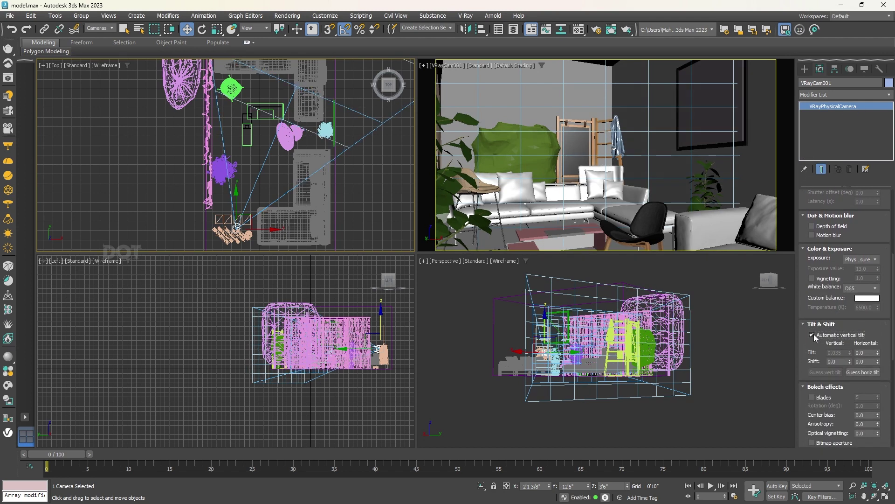
{"action": "left_click", "coordinate": [812, 335]}
{"action": "left_click_drag", "start_coordinate": [850, 351], "coordinate": [849, 350]}
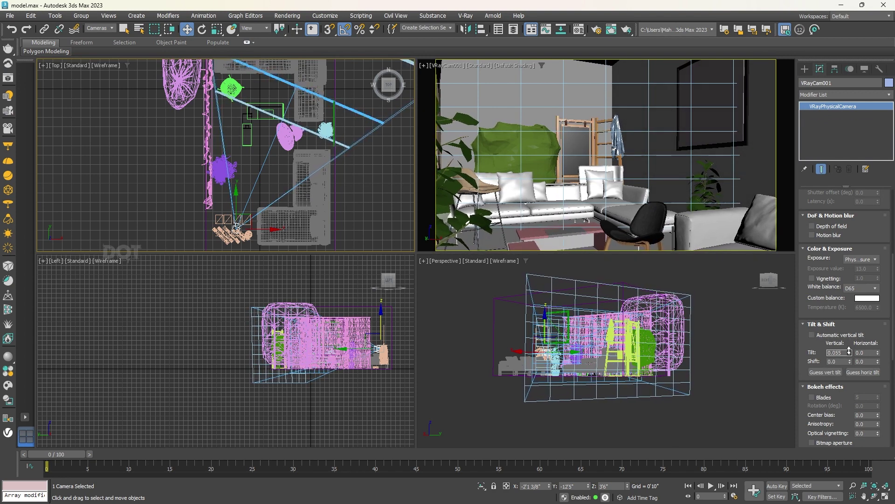
{"action": "left_click", "coordinate": [816, 333]}
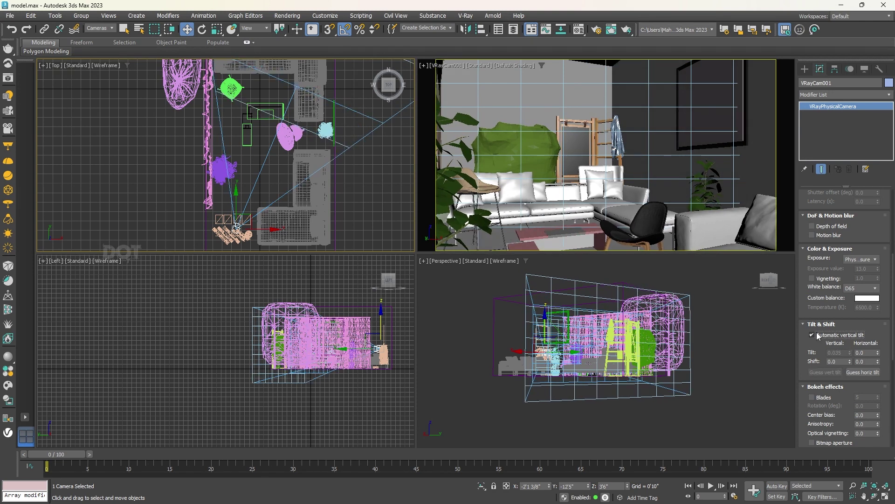
{"action": "left_click_drag", "start_coordinate": [850, 352], "coordinate": [850, 344]}
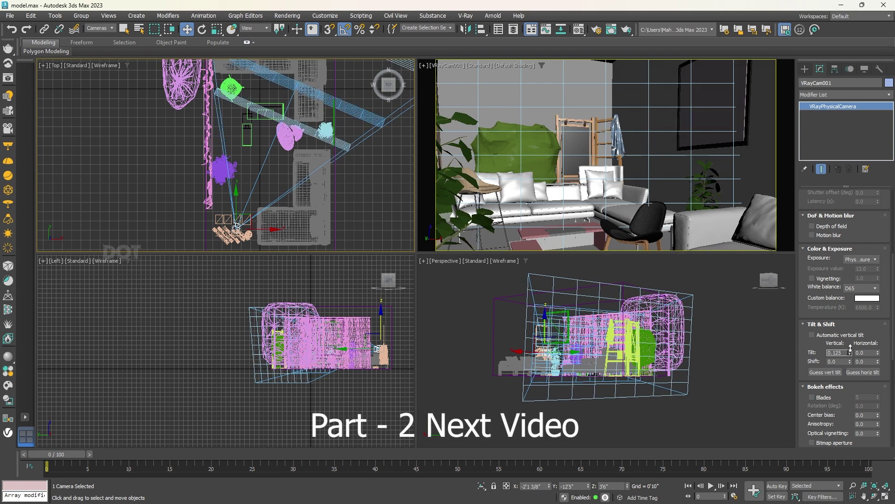
{"action": "left_click", "coordinate": [471, 311]}
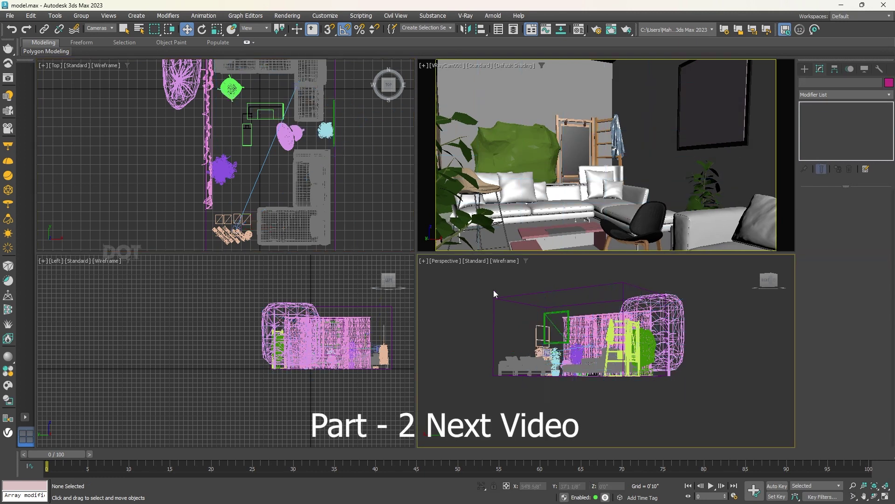